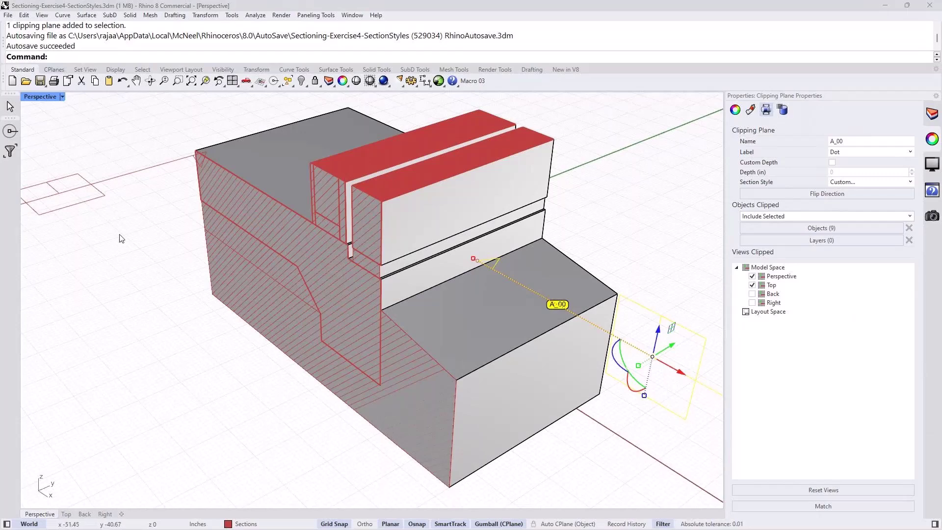
Open Sectioning-Exercise5-SectionsViews.3dm without saving changes to the current model.
key(Escape)
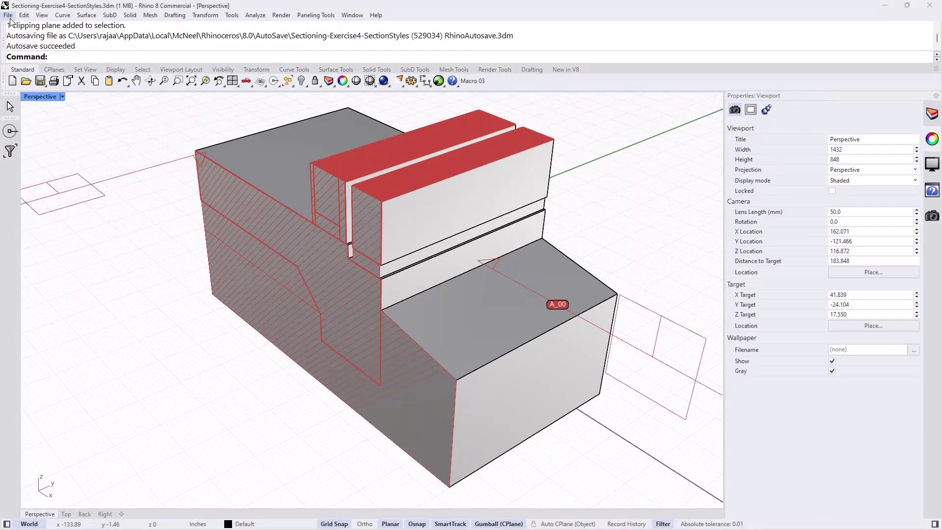
click(10, 19)
click(28, 39)
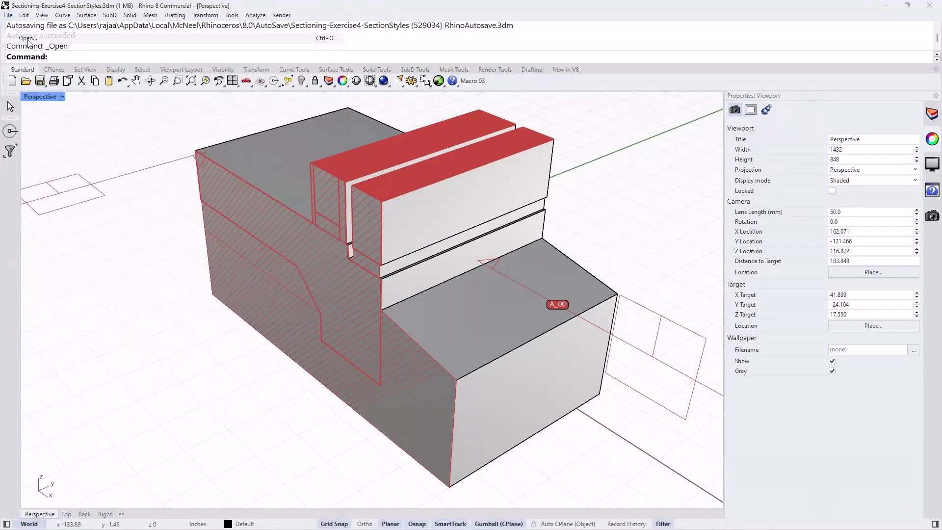
click(505, 292)
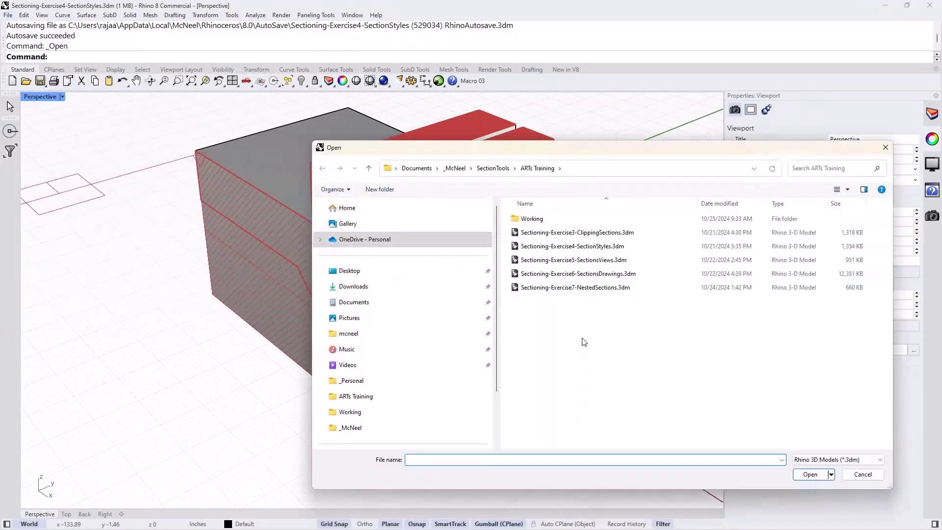
double_click(573, 263)
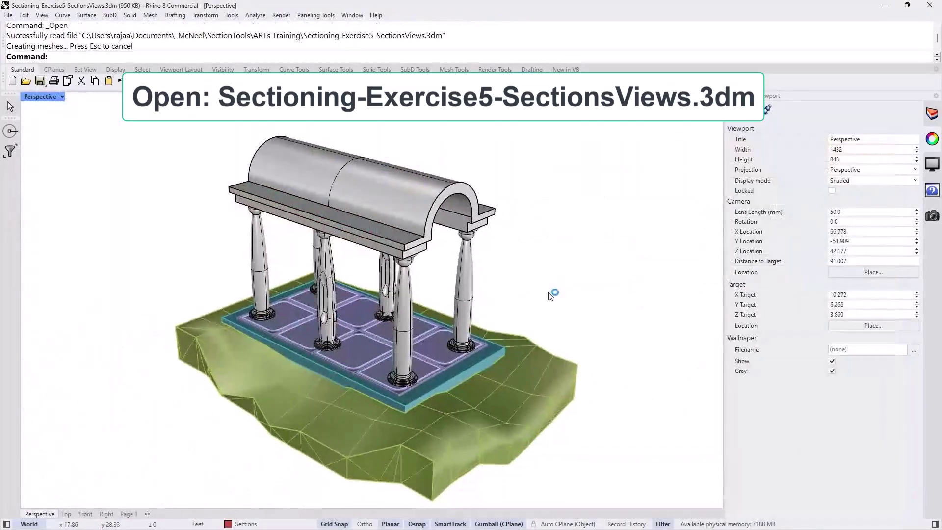
Recentre the temple, show the Layers panel, and orbit toward the arched end.
shift+right_drag(553, 294, 606, 287)
click(931, 114)
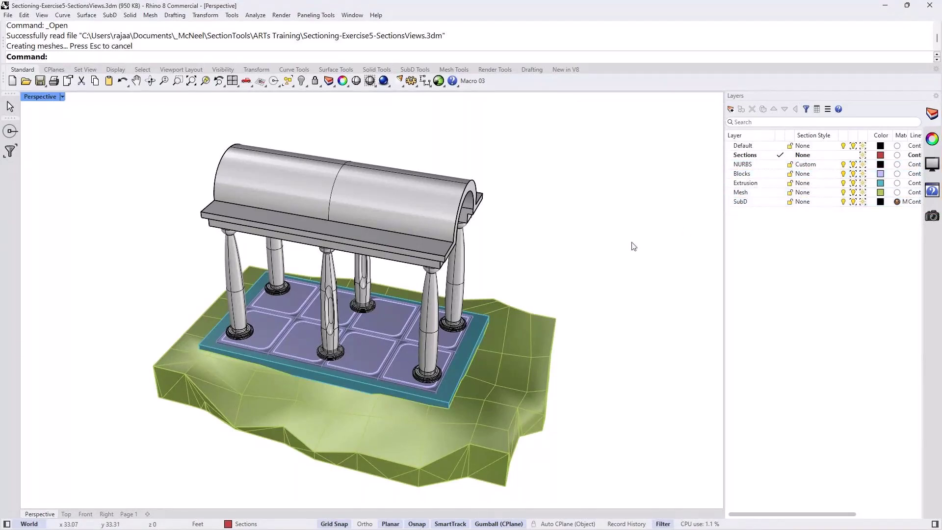
key(Left)
key(Left)
key(Left)
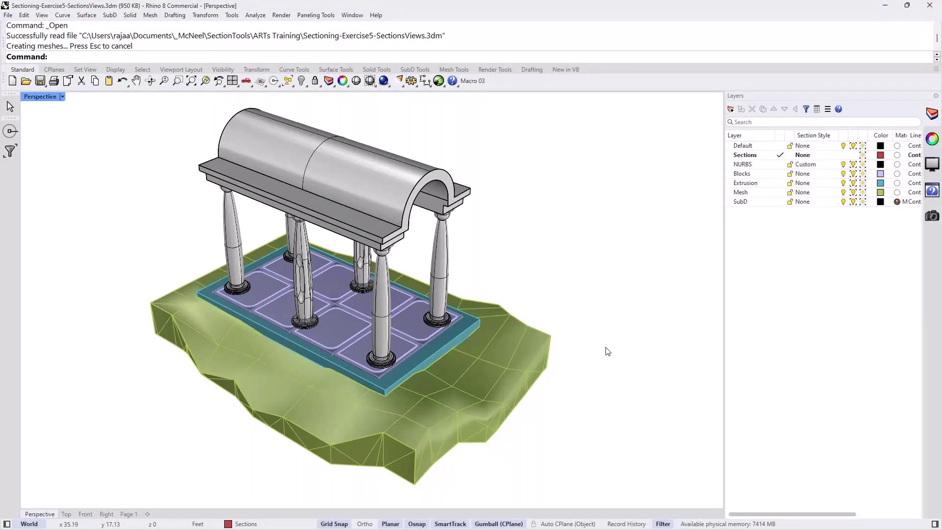
Run Clipping Sections on all objects in the temple and bring up its Dir option.
text(Clipping)
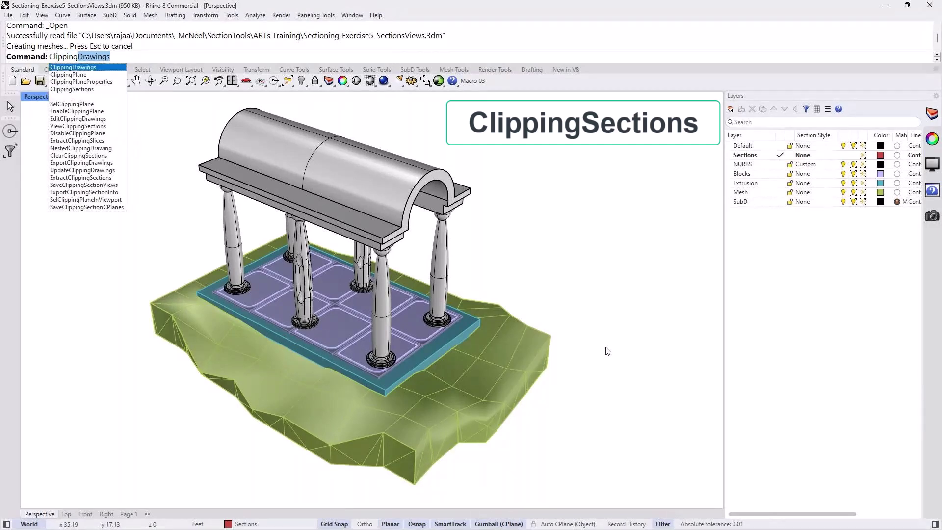
key(Down)
key(Down)
key(Down)
key(Return)
key(Return)
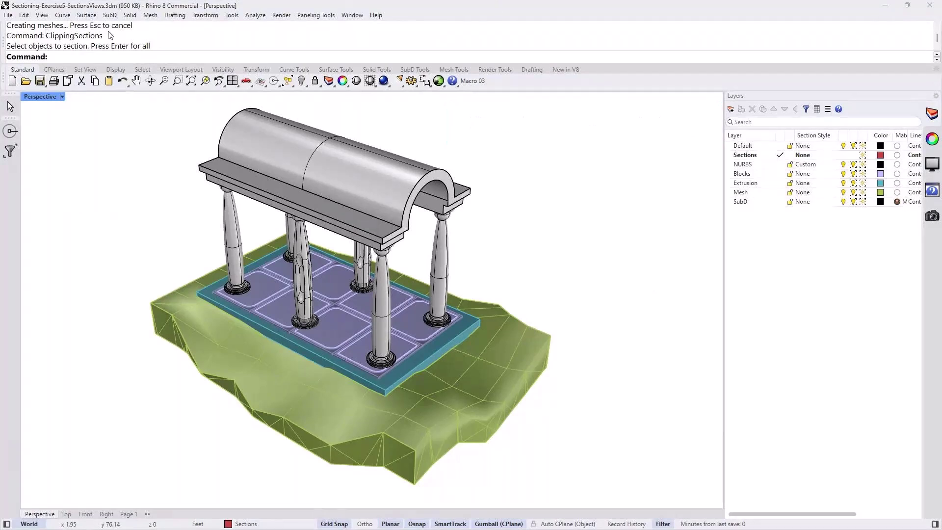
click(174, 15)
mouse_move(191, 85)
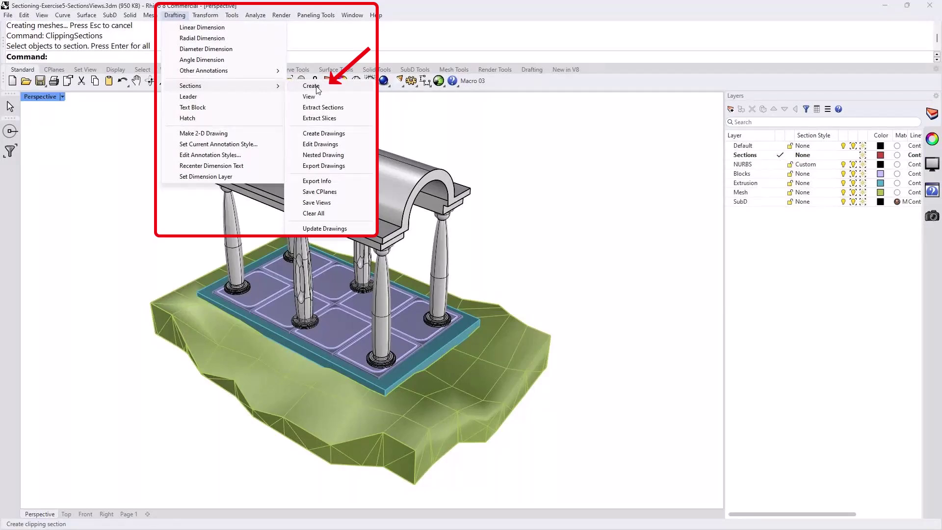
click(318, 88)
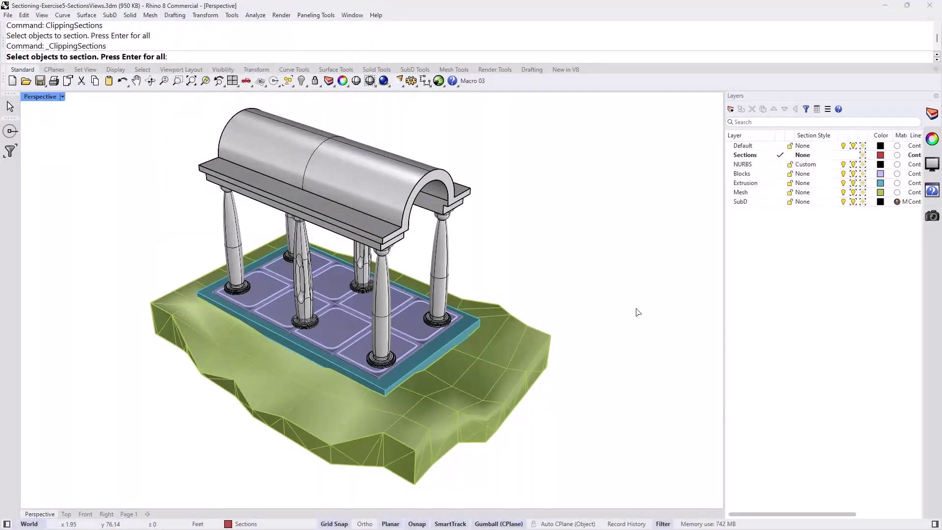
key(Return)
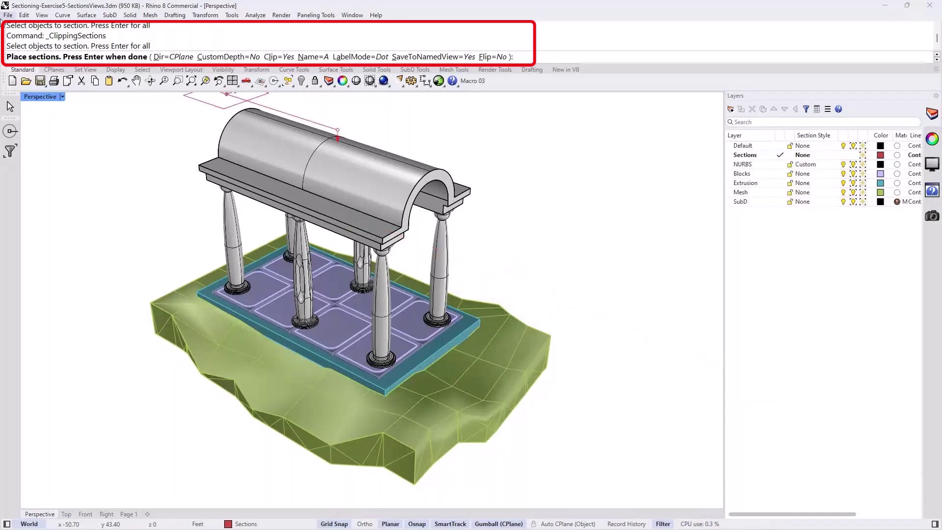
click(168, 58)
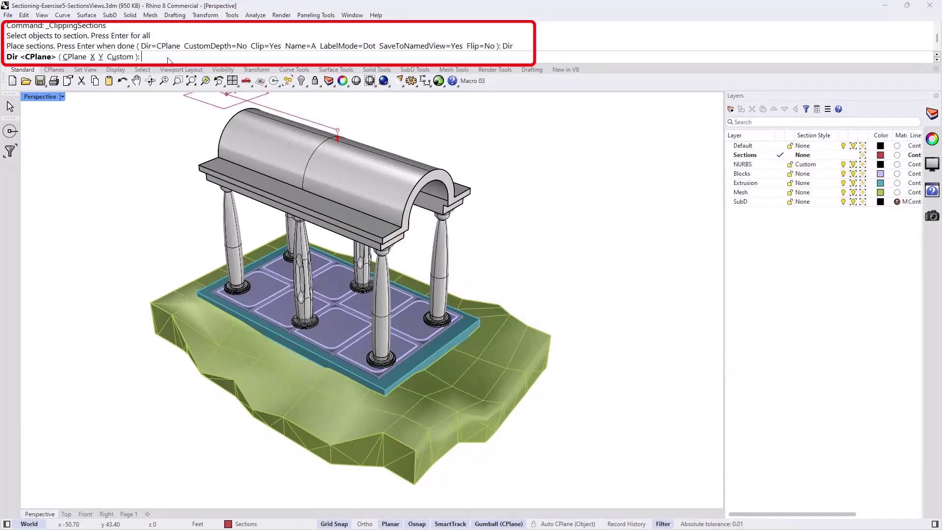
Set the section direction to Y and enable Perp object snapping.
click(101, 57)
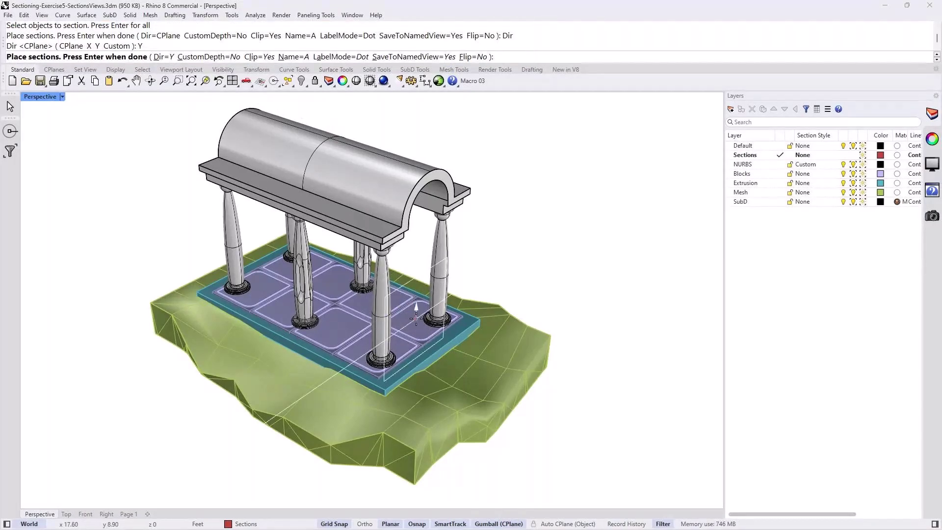
scroll(432, 339, up, 5)
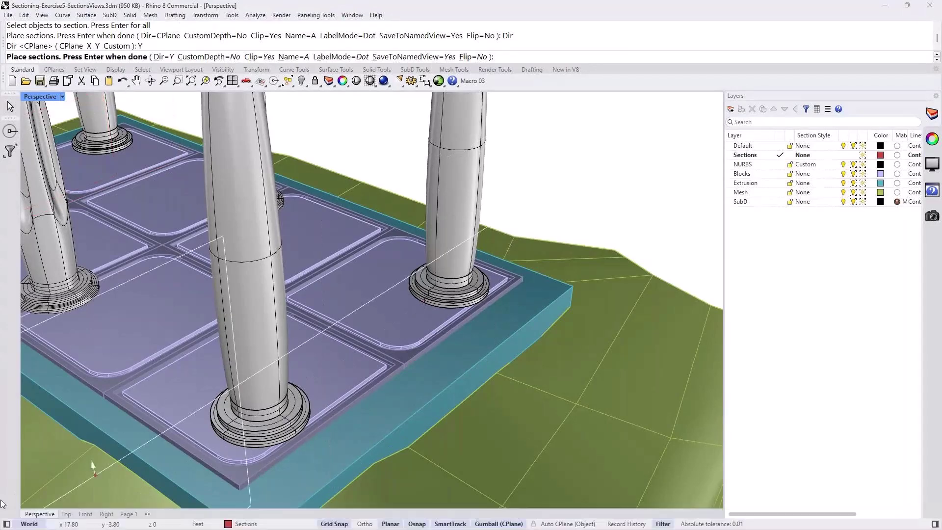
click(7, 524)
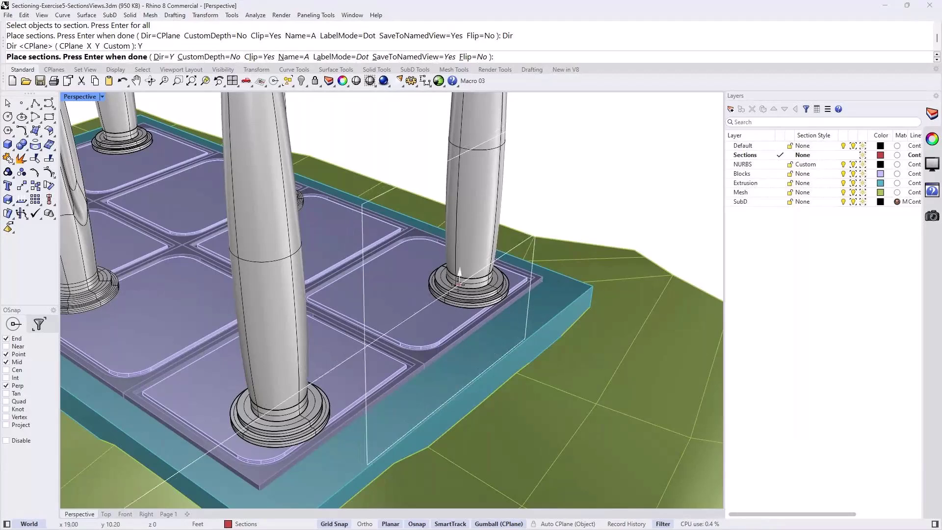
scroll(457, 284, up, 4)
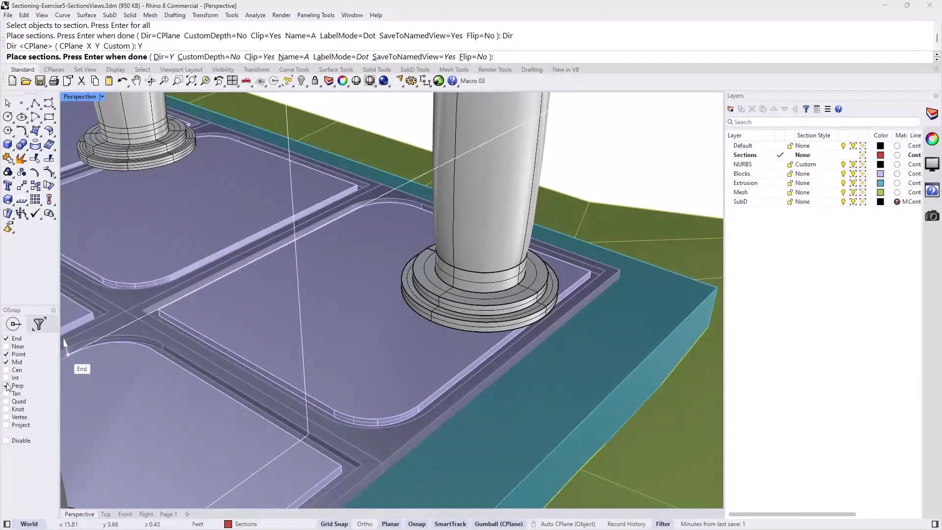
click(7, 386)
Start section A_00 at the column base knot.
click(454, 268)
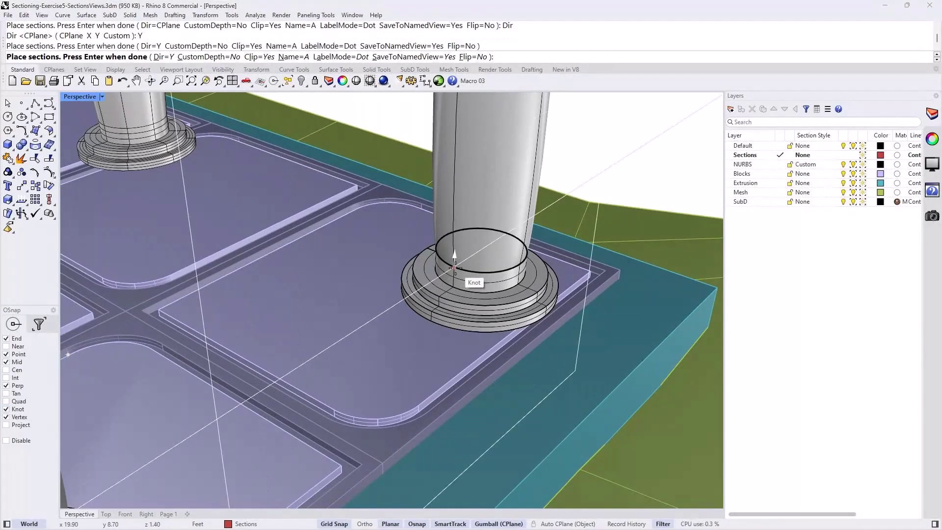
scroll(454, 267, down, 4)
scroll(454, 267, down, 5)
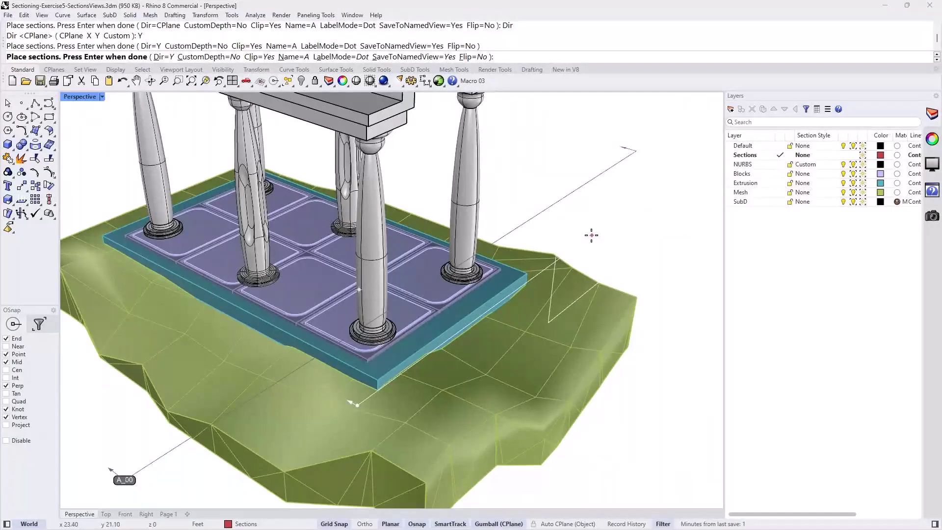
Set the section end point to create section A_00 through the arch and columns.
click(595, 234)
key(Return)
shift+right_drag(489, 335, 462, 407)
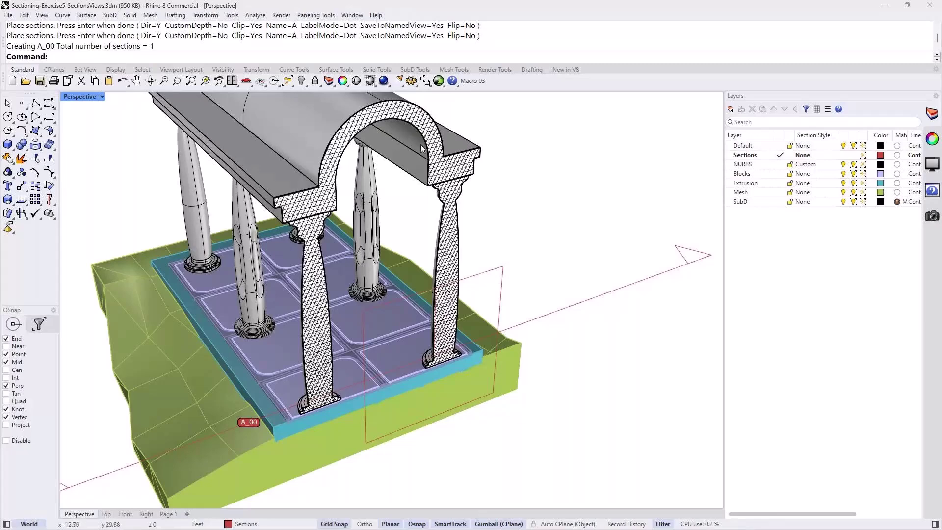
scroll(459, 184, up, 8)
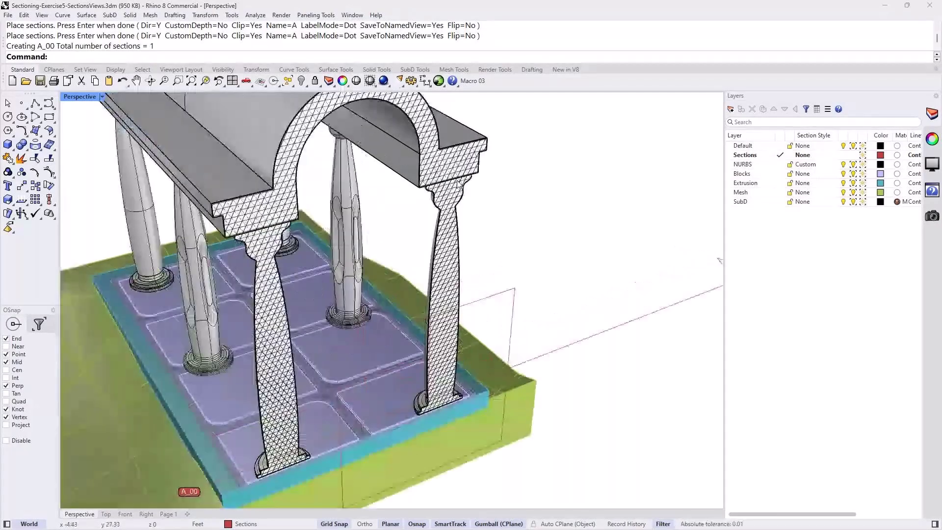
scroll(458, 184, down, 8)
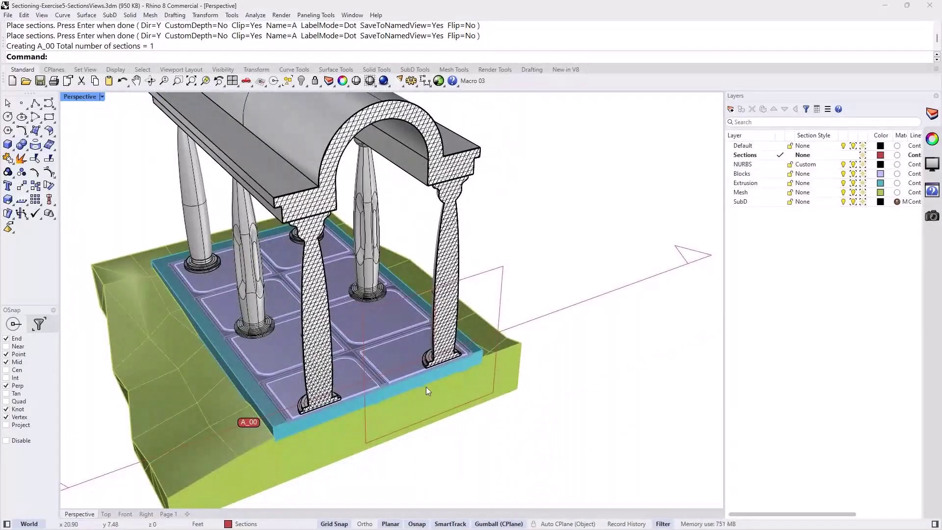
Slide the A_00 clipping plane slightly back along its axis, viewed from the sectioned arcade.
right_click(426, 386)
right_drag(426, 387, 520, 313)
click(534, 307)
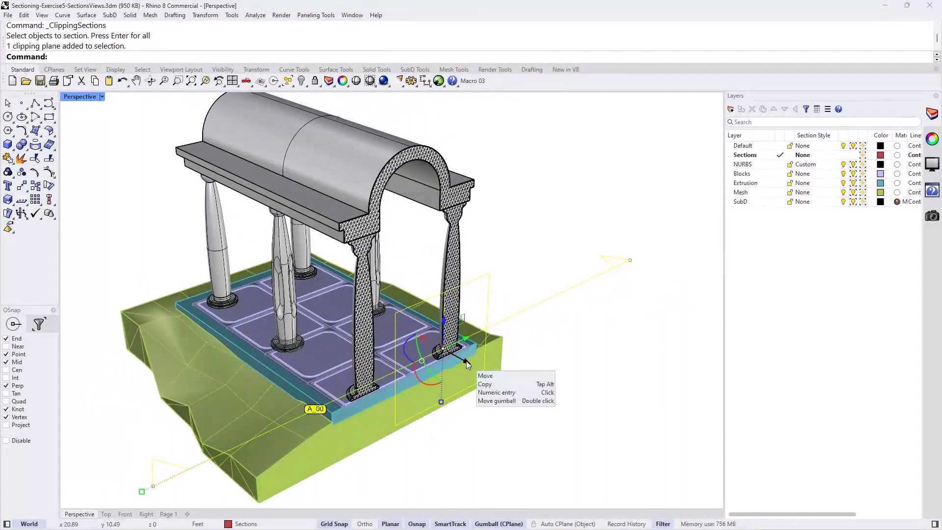
mouse_move(466, 361)
mouse_down()
mouse_move(415, 336)
mouse_move(471, 358)
mouse_up()
Remove the A_00 entry from the Named Views panel, leaving it empty.
click(601, 337)
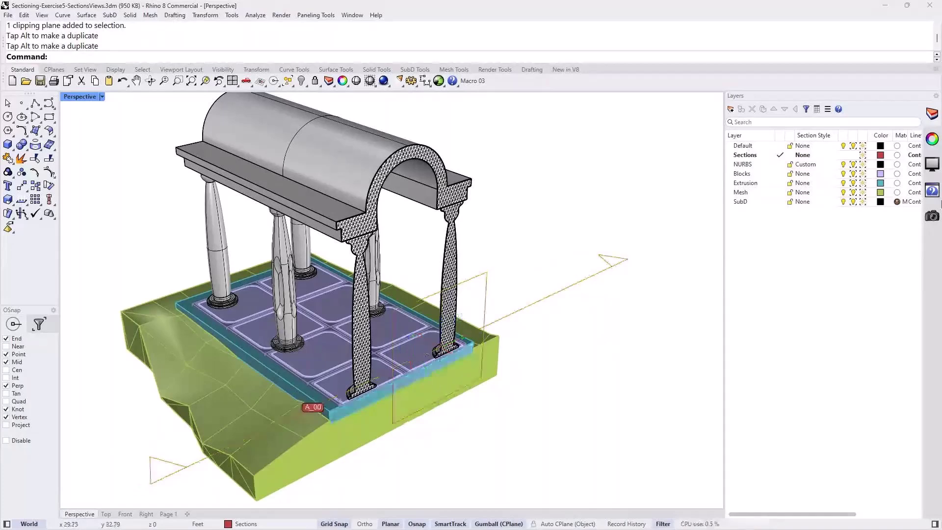
click(933, 217)
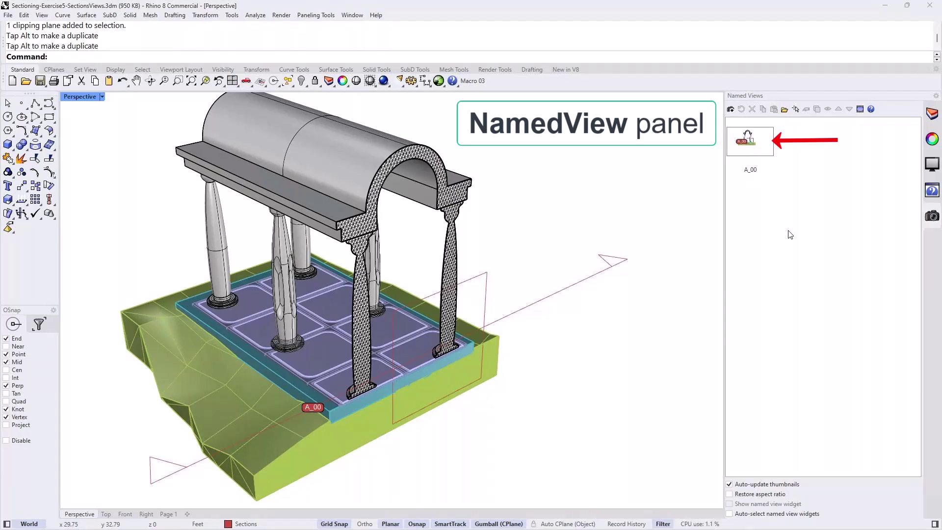
click(753, 150)
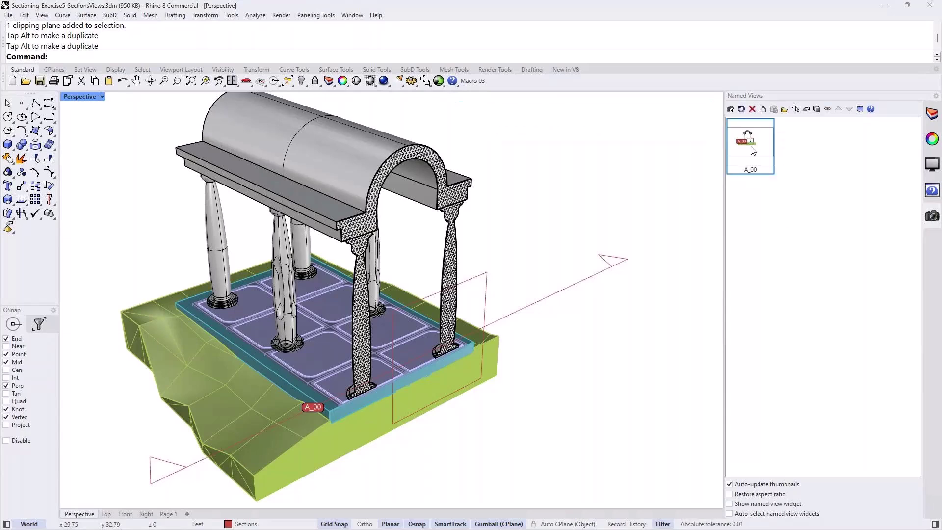
click(752, 108)
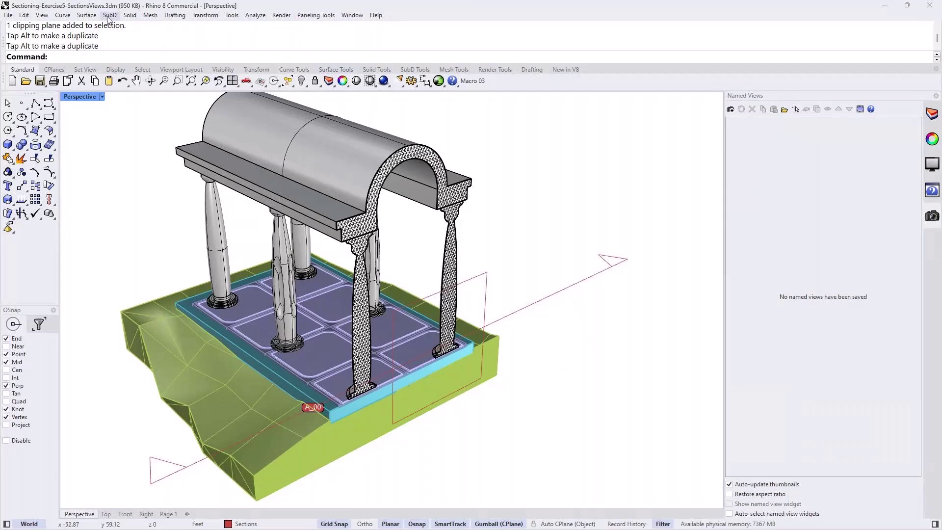
Save A_00 as a named view with Projection=Parallel, Clip=Yes and SetCPlane=Yes.
click(176, 15)
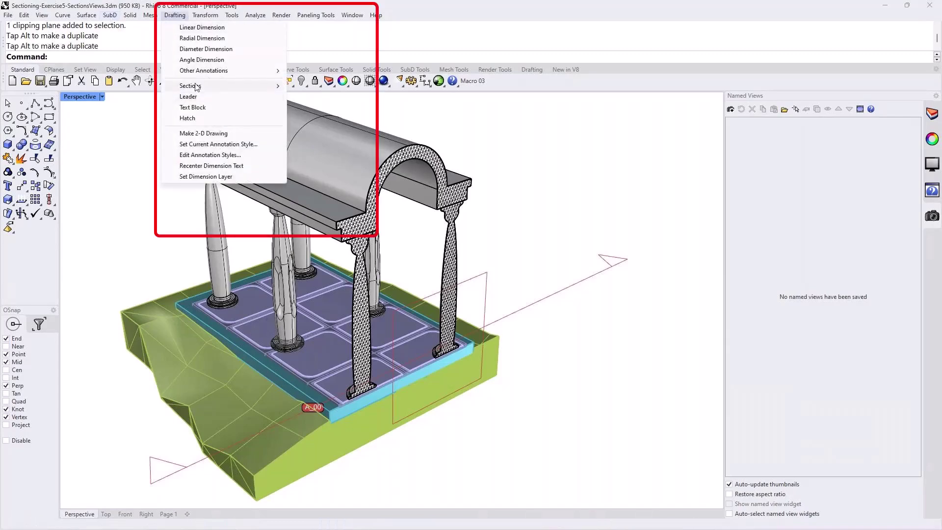
mouse_move(195, 86)
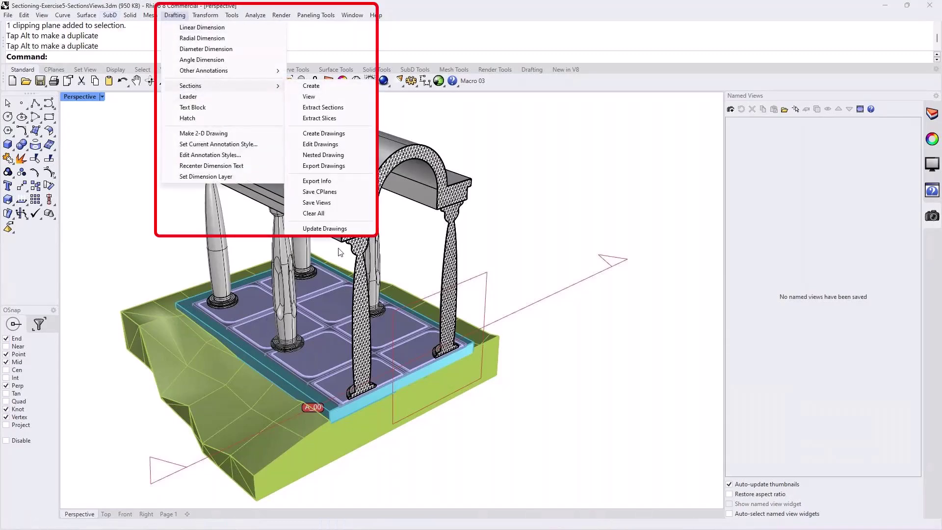
click(318, 203)
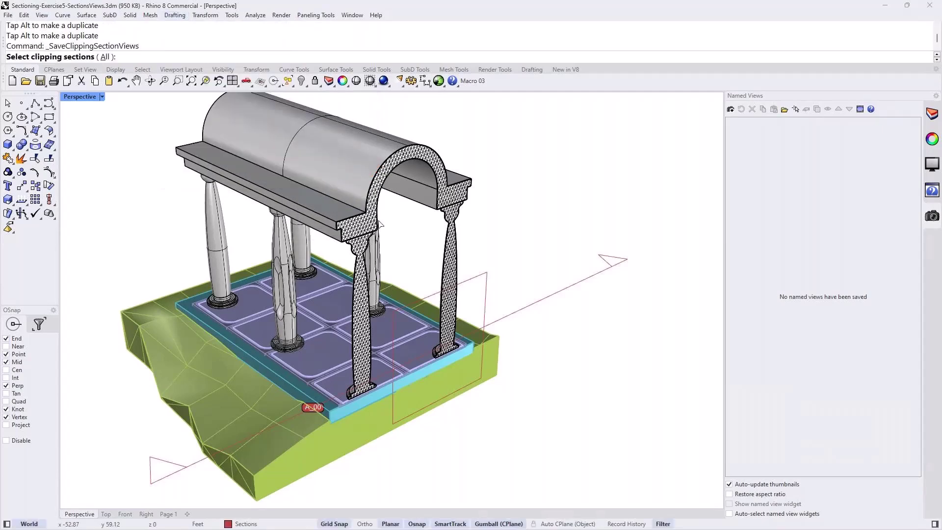
click(549, 292)
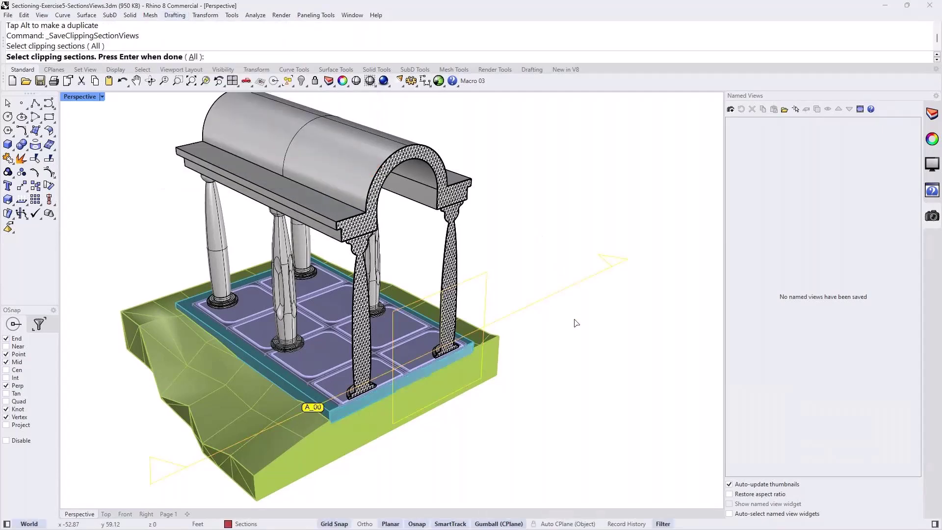
key(Return)
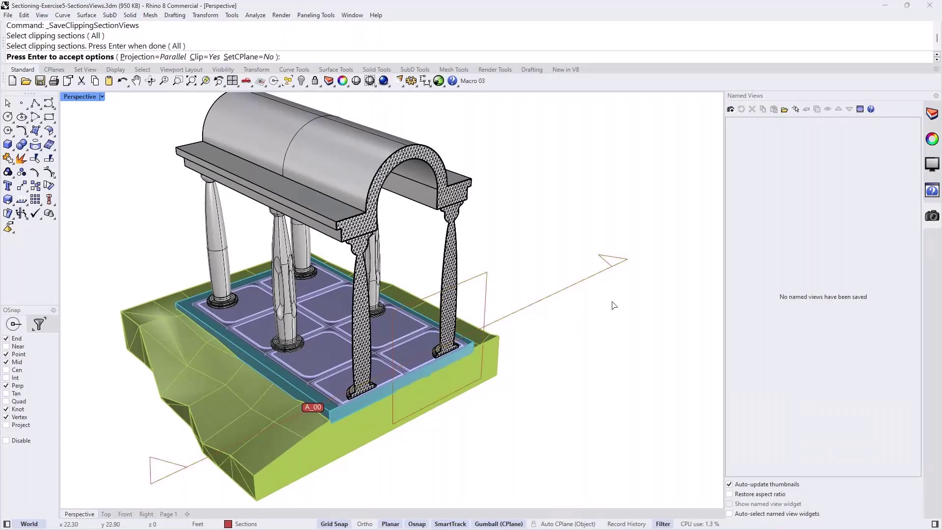
click(248, 57)
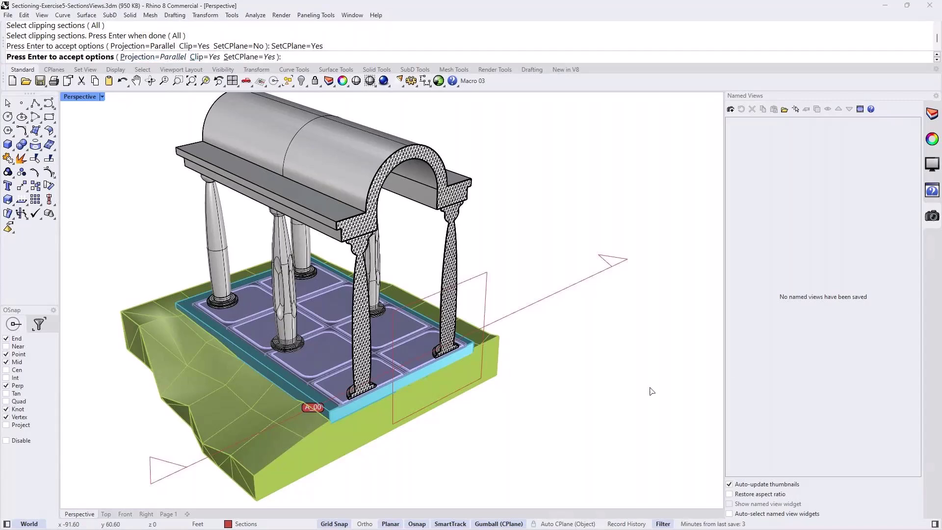
key(Return)
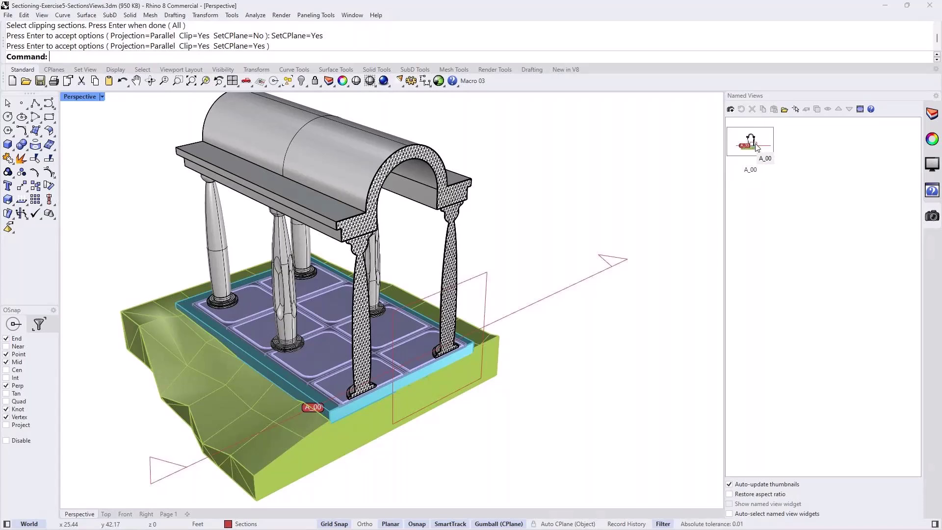
Maximize the Right view and restore the A_00 named section view, recentring it.
double_click(90, 100)
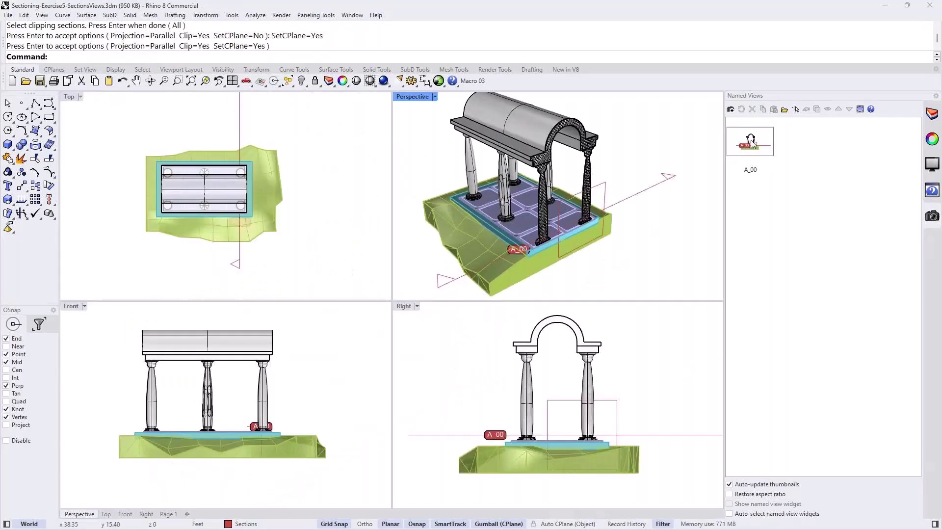
double_click(407, 307)
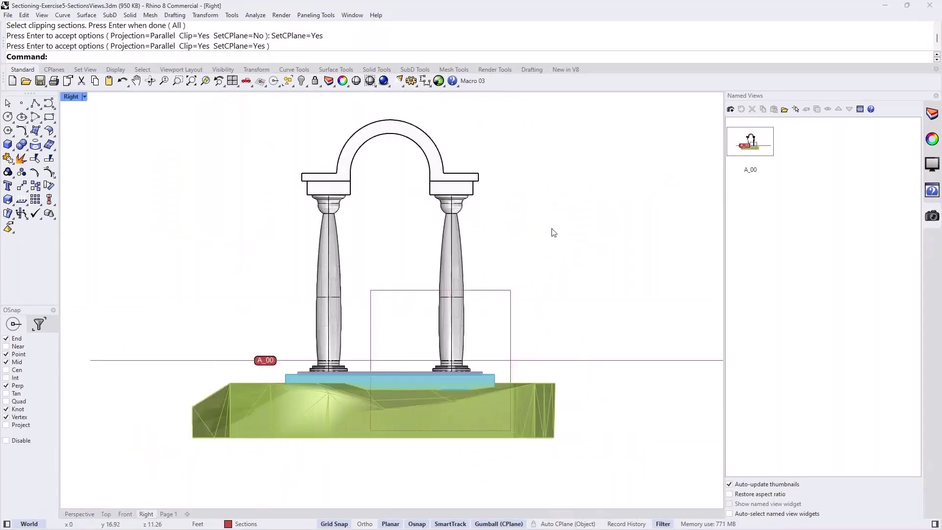
double_click(755, 145)
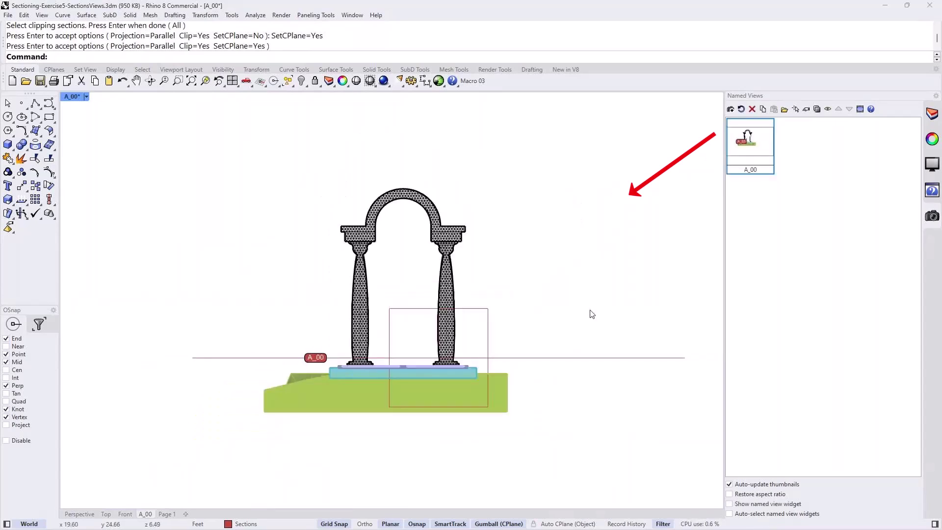
click(86, 98)
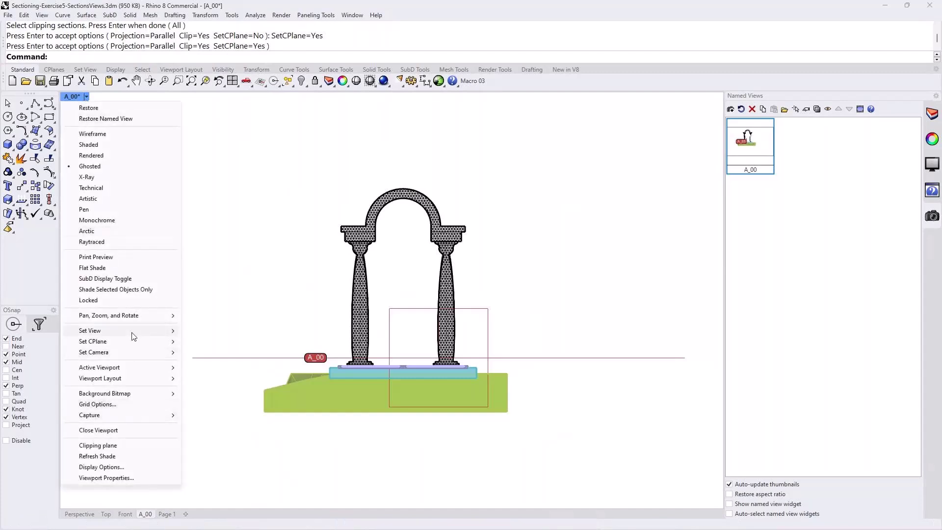
mouse_move(133, 336)
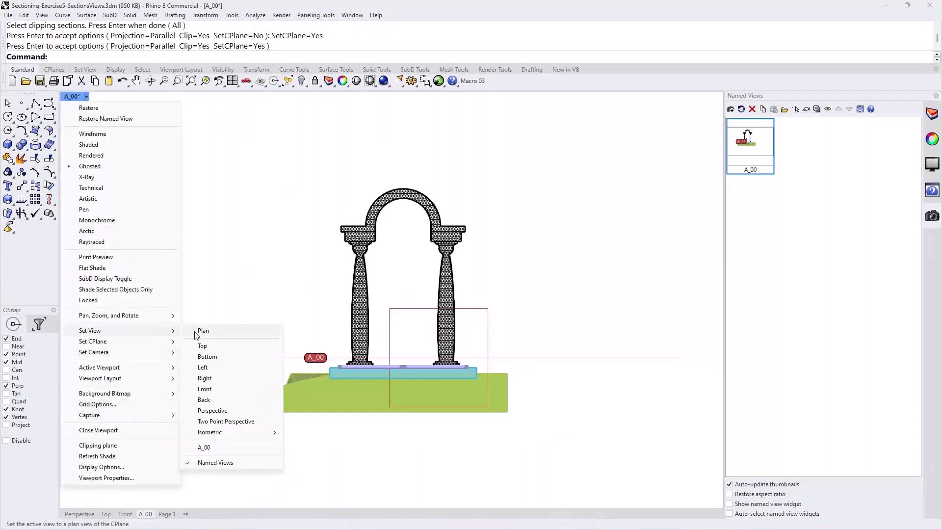
click(205, 448)
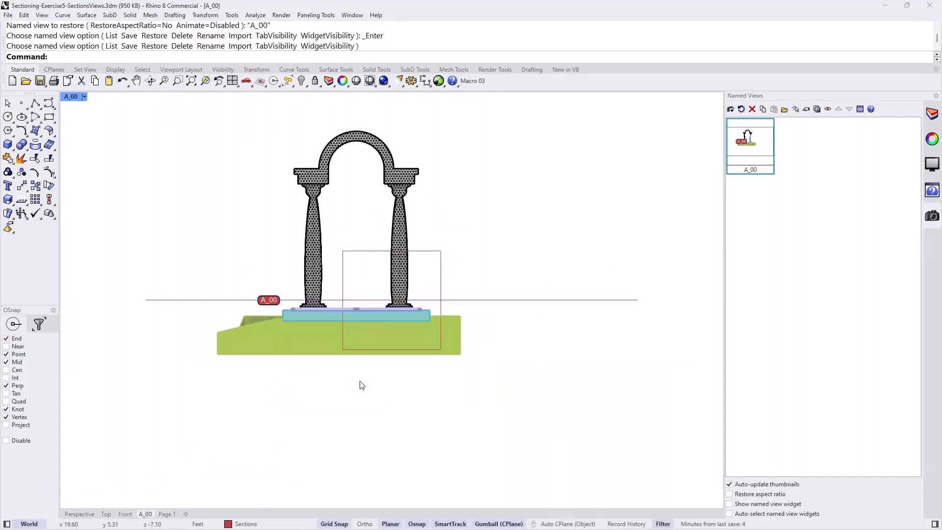
right_drag(359, 385, 414, 418)
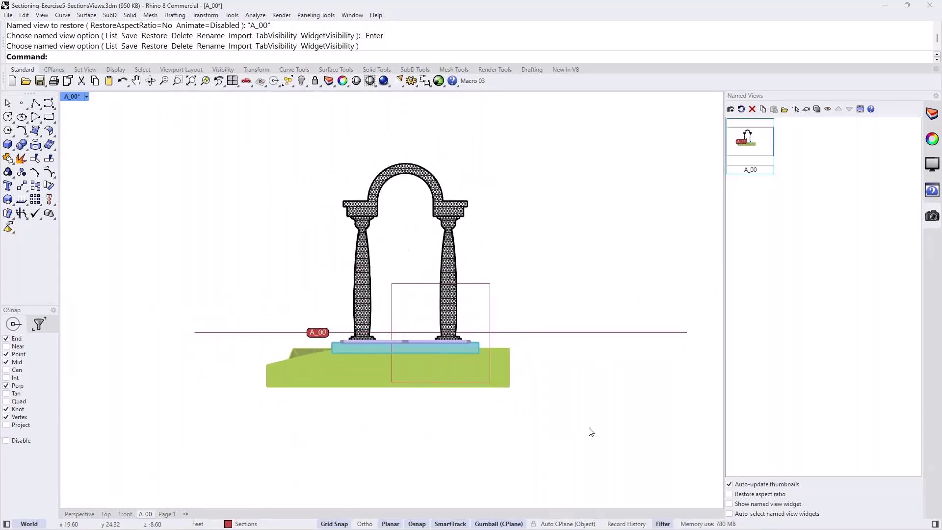
Start a rectangle with its first corner up-left of the arch.
text(Rectangle)
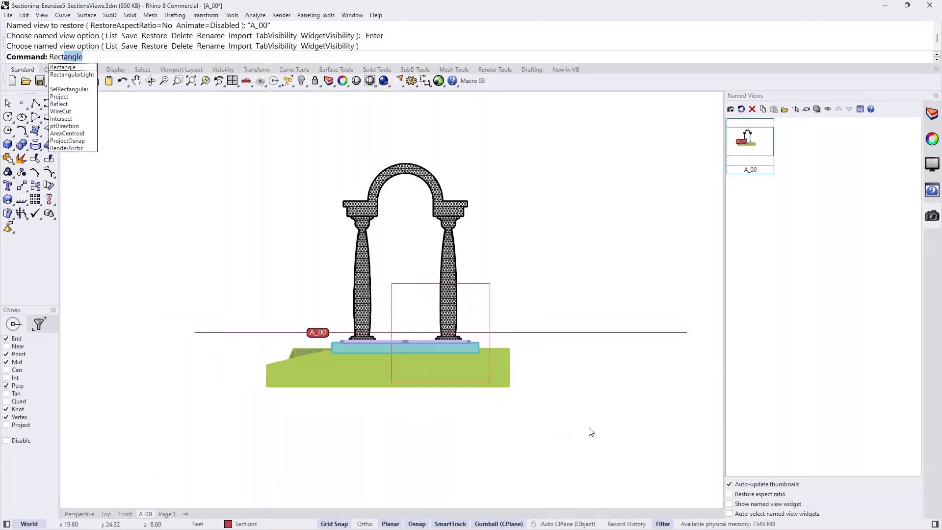
key(Return)
click(259, 142)
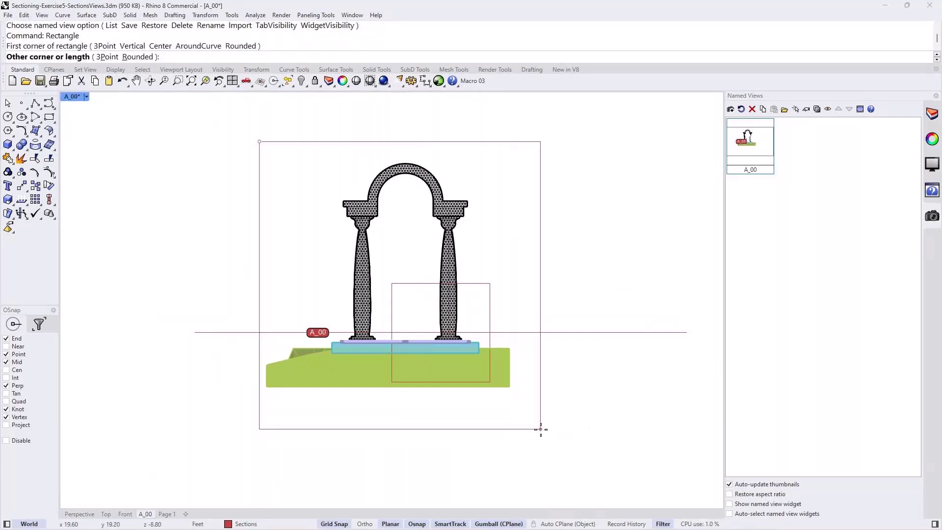
Complete the rectangle below right of the section and inspect it in a maximized Perspective view.
click(517, 402)
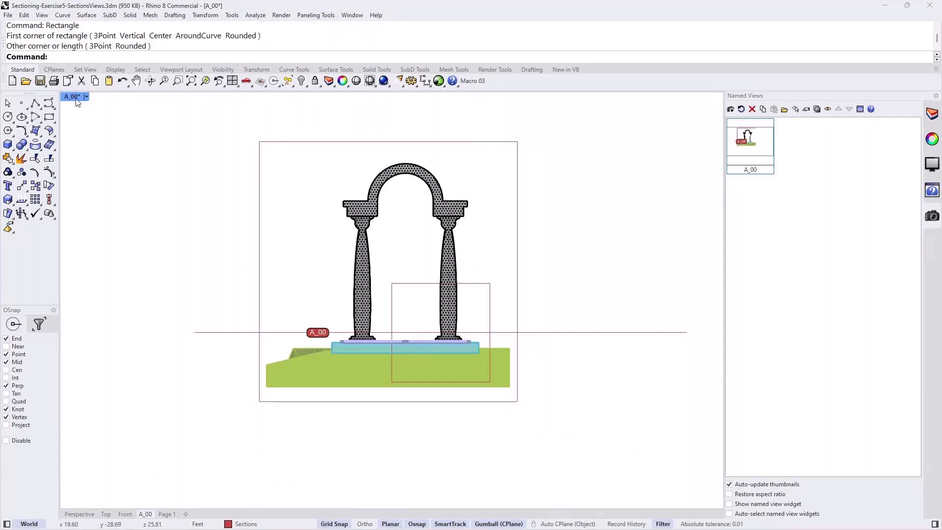
double_click(77, 98)
double_click(411, 98)
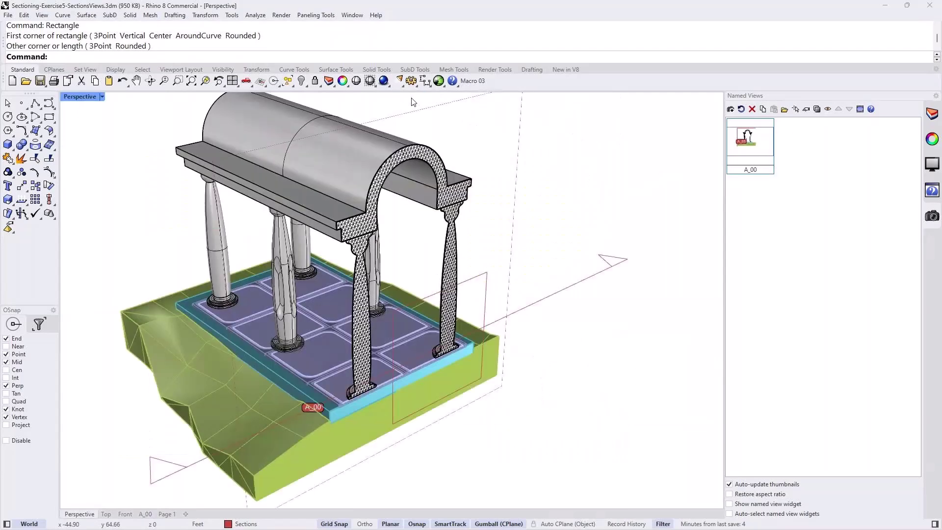
right_drag(490, 285, 578, 439)
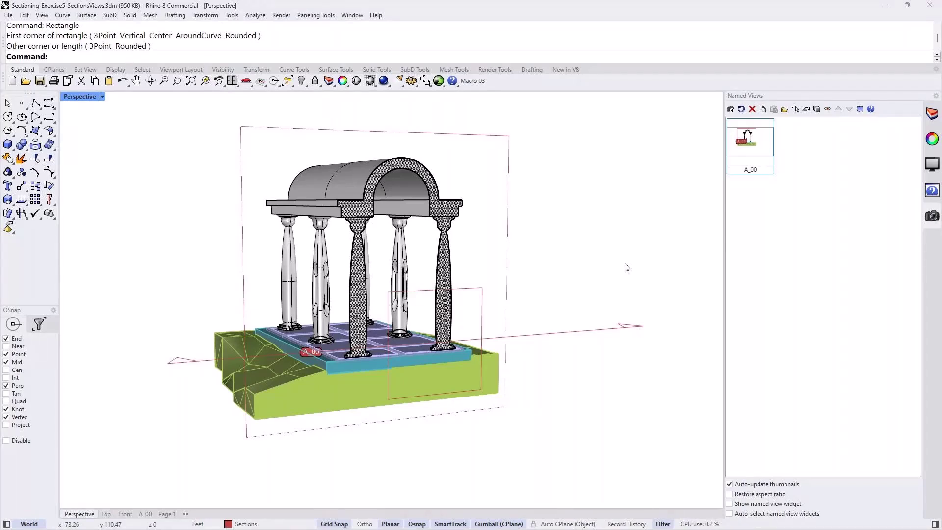
On Page 1, draw a detail viewport from top-left to lower-right showing the top plan.
click(165, 515)
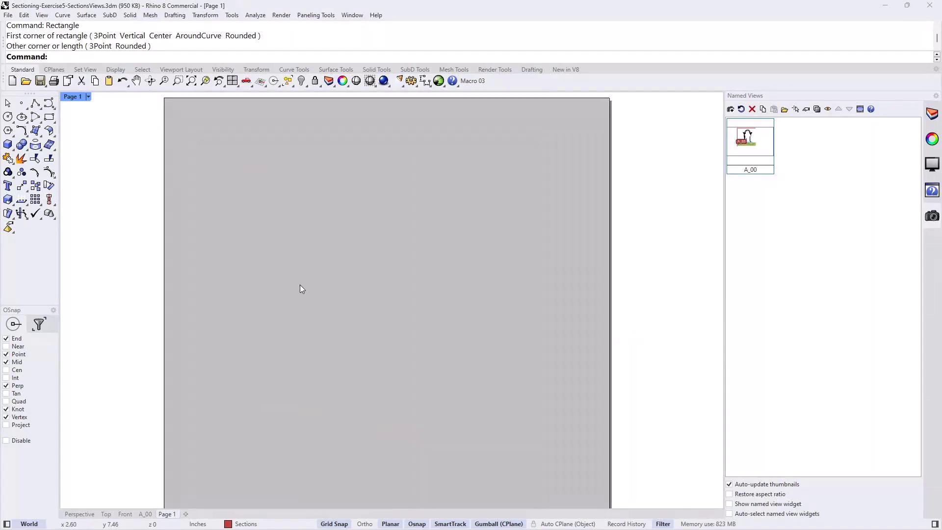
click(88, 97)
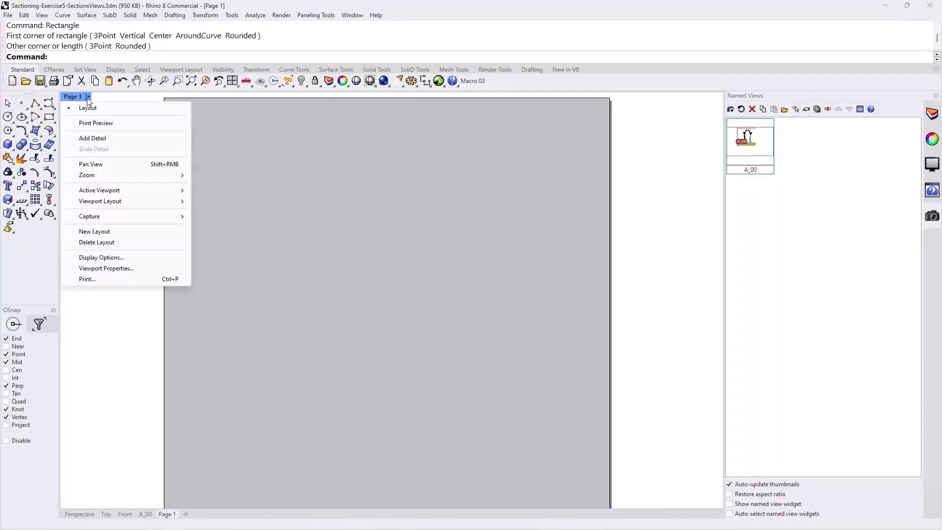
click(106, 141)
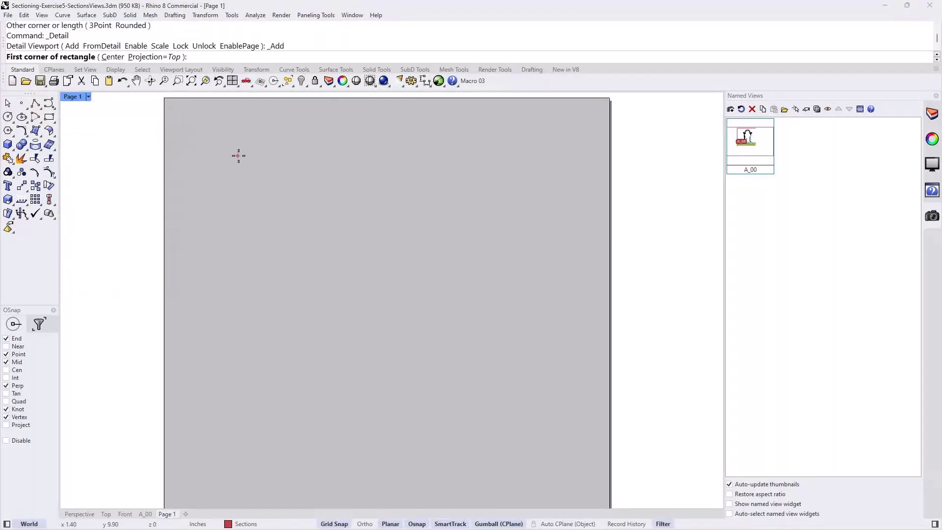
click(217, 140)
click(573, 427)
click(185, 514)
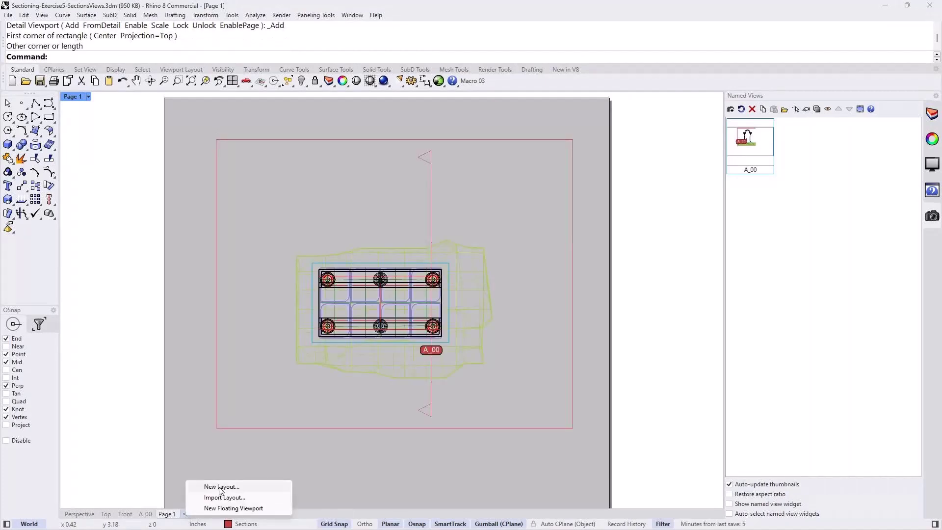
click(165, 516)
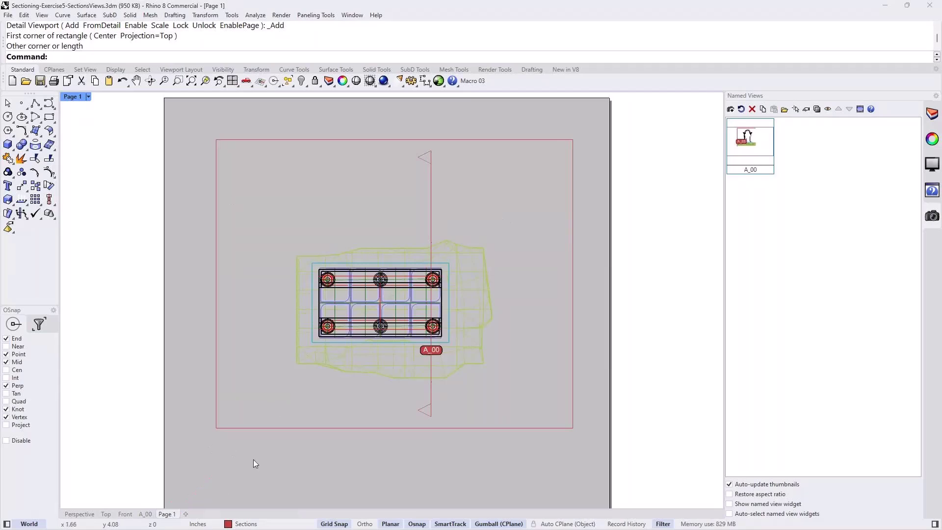
Add a new layout named Page 2, Letter landscape at 11 × 8.5 inches.
click(186, 514)
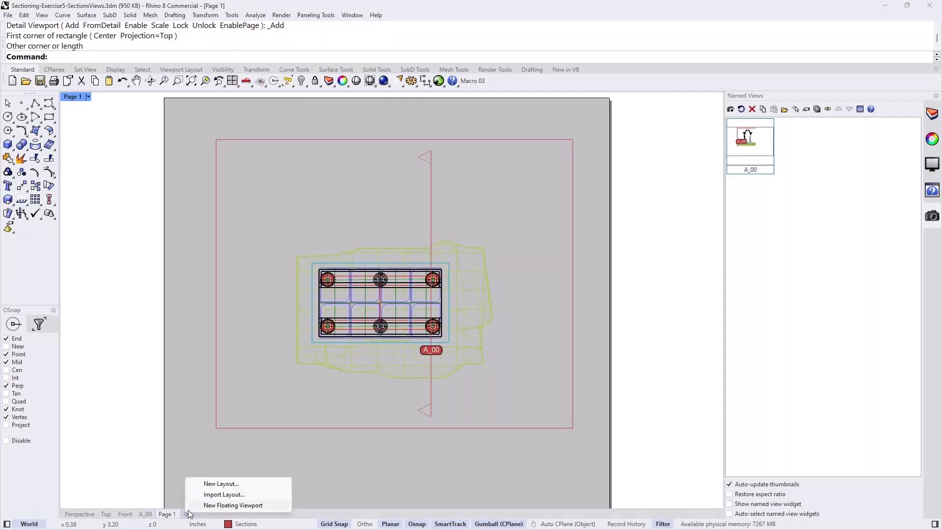
click(214, 487)
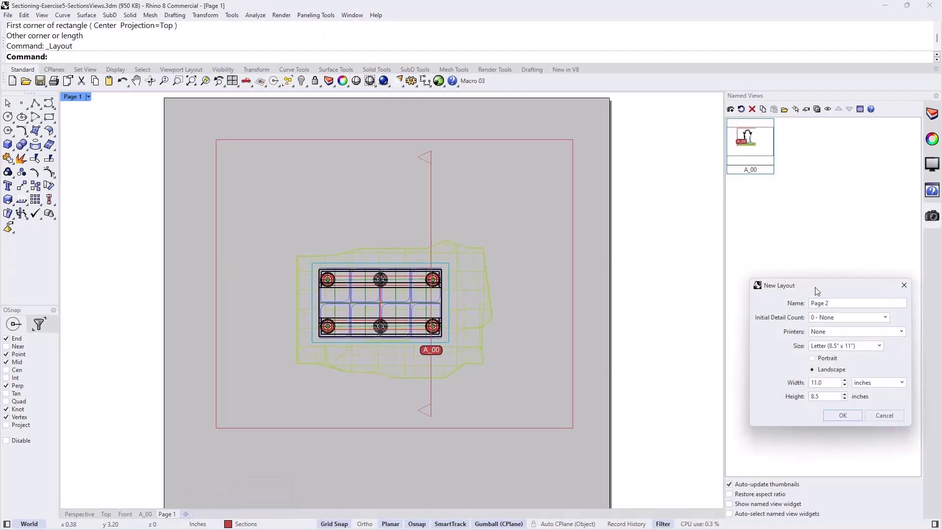
drag(815, 284, 228, 182)
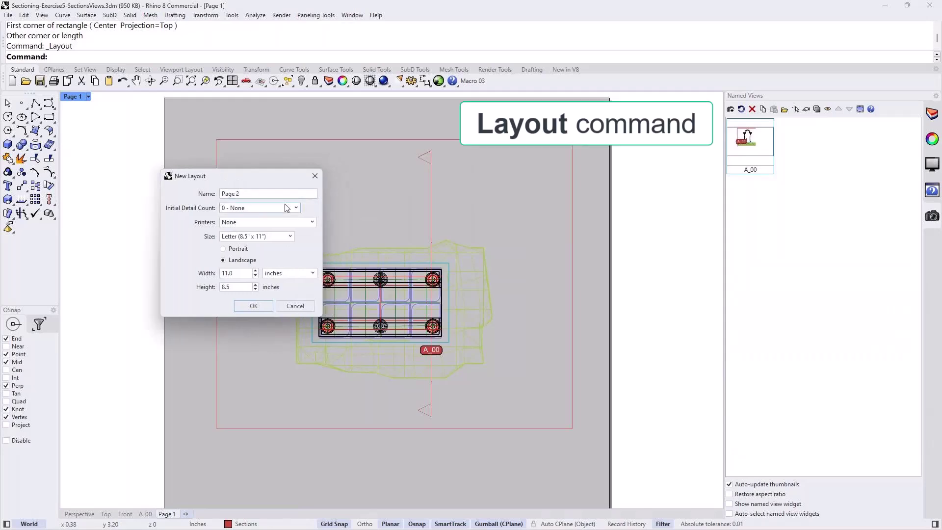
click(262, 307)
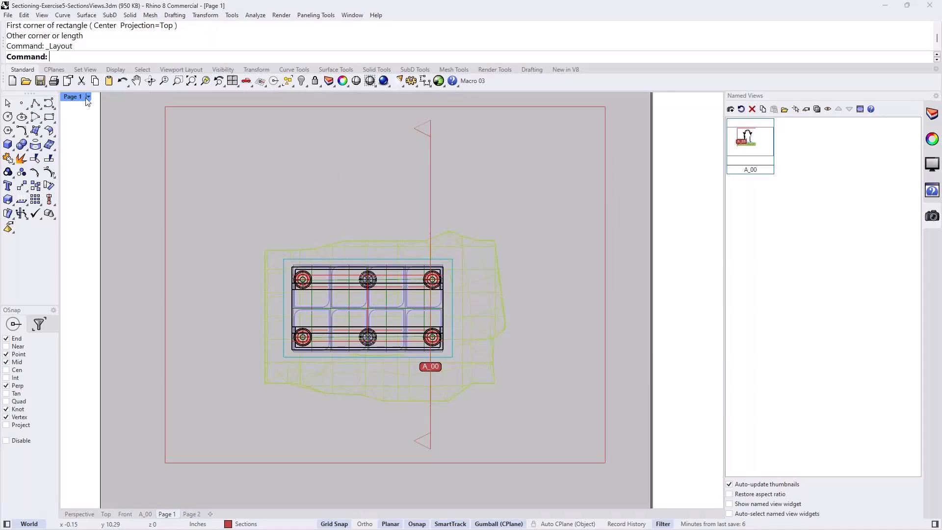
click(87, 98)
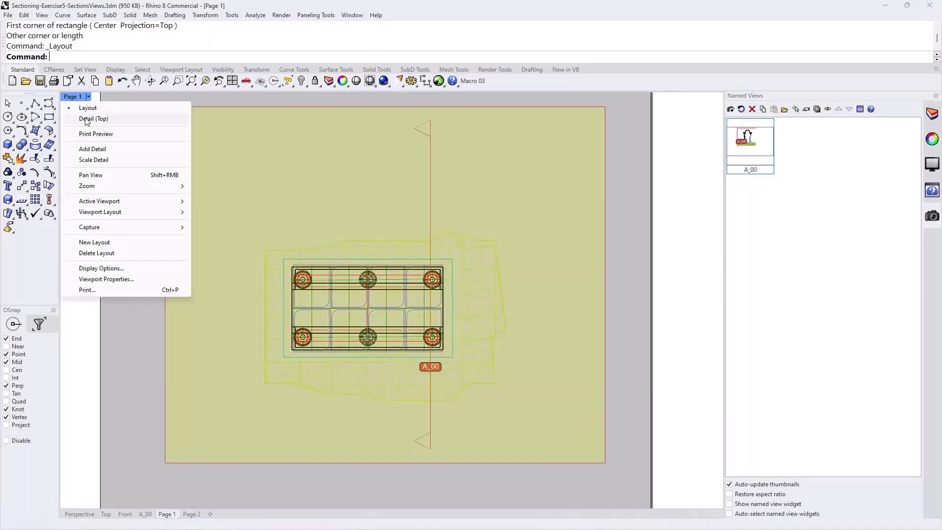
Dismiss the open options and delete the existing Page 1 detail viewport.
click(608, 245)
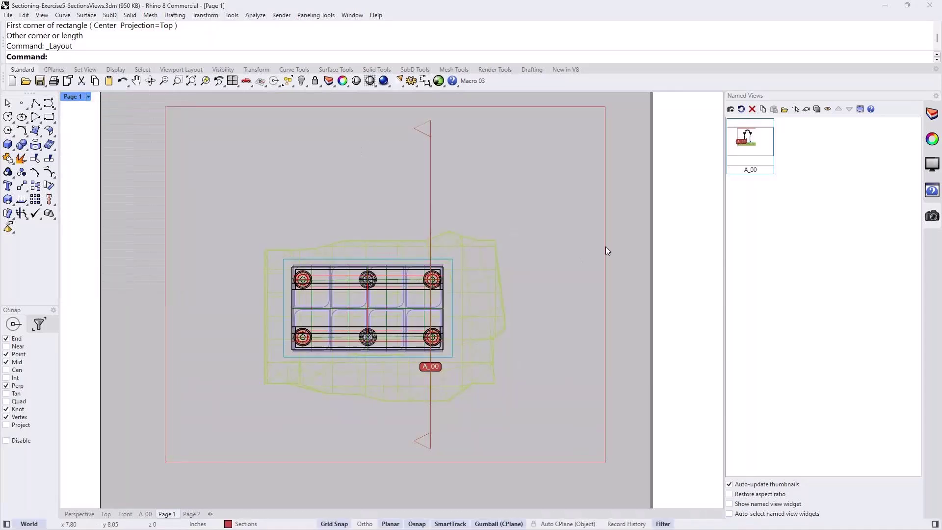
click(606, 251)
key(Delete)
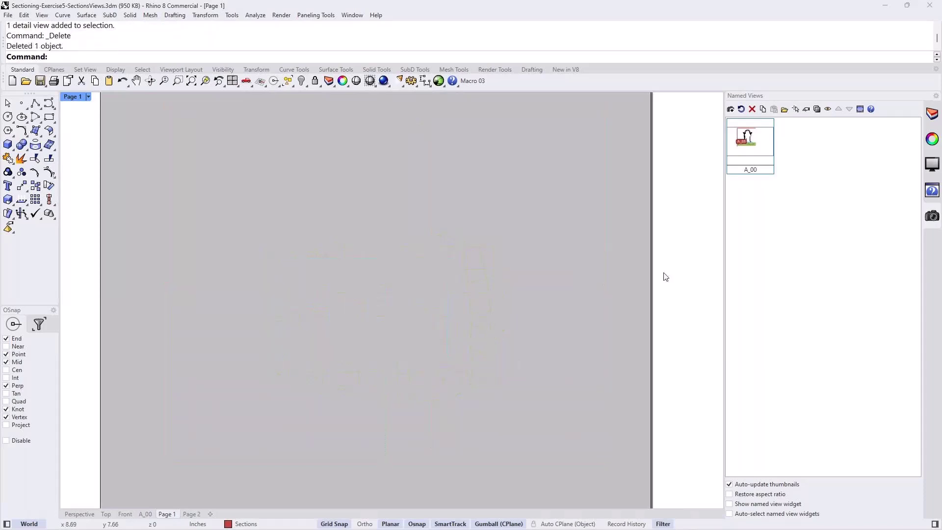
Add a new large detail from the sheet's top-left to lower-right and activate it.
click(89, 97)
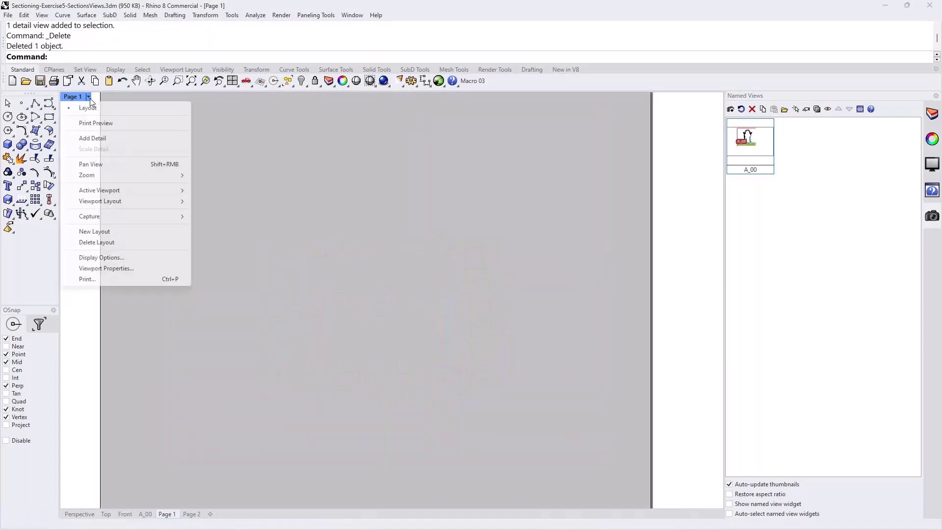
click(91, 140)
click(159, 126)
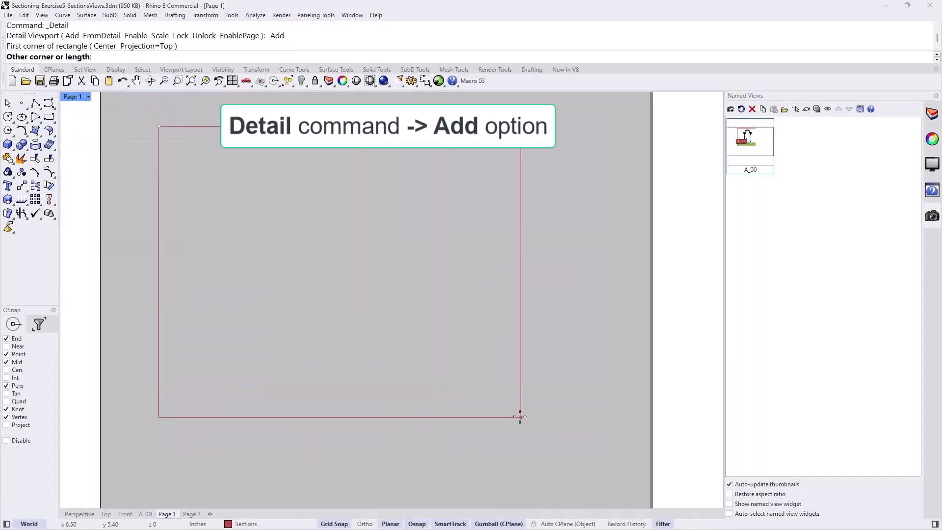
click(623, 462)
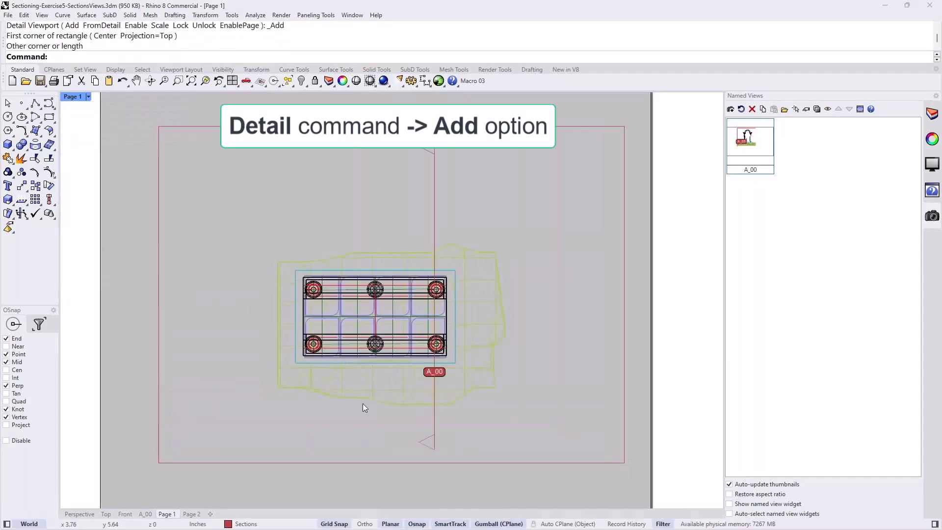
double_click(279, 195)
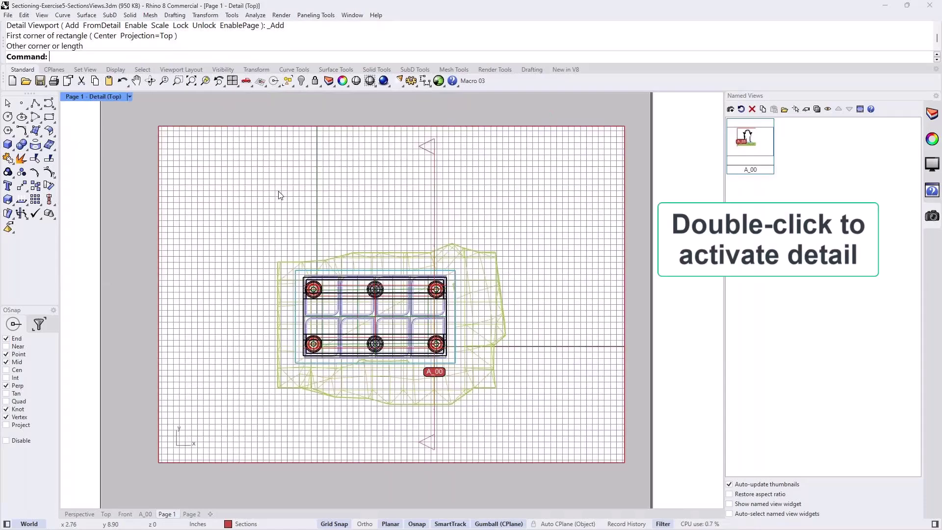
Restore the A_00 named view in the detail and pan the arch slightly right.
click(130, 98)
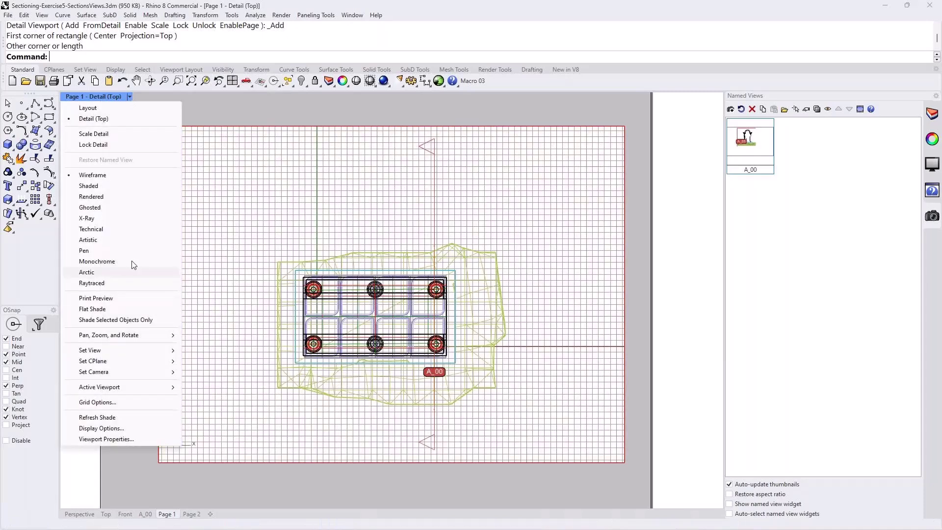
mouse_move(122, 350)
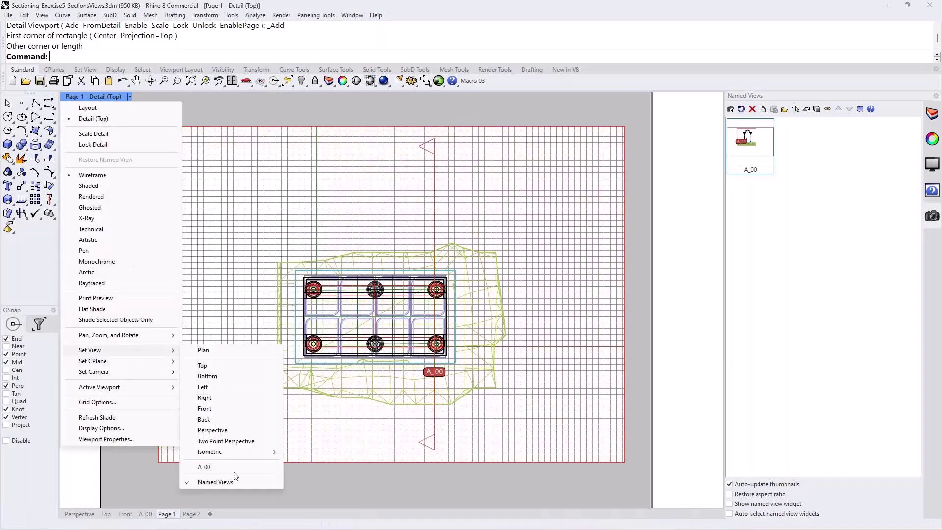
click(218, 466)
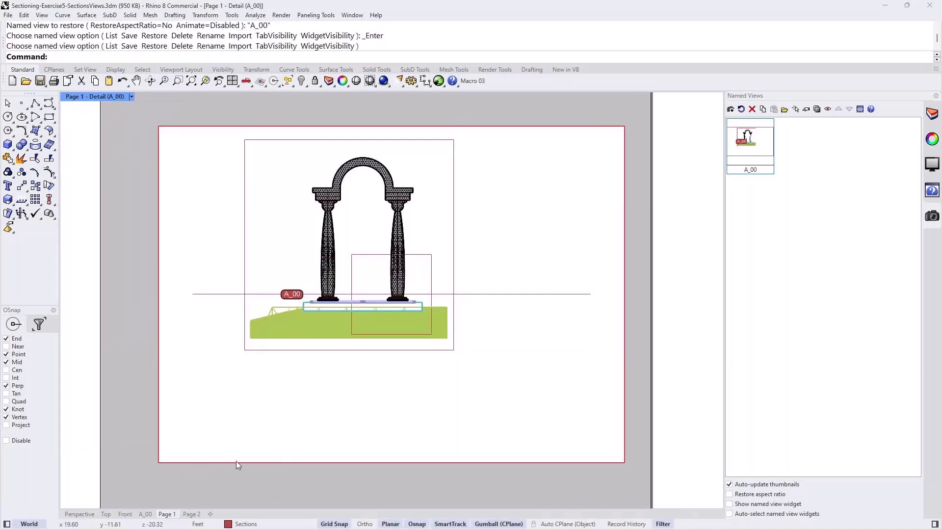
right_drag(286, 385, 308, 390)
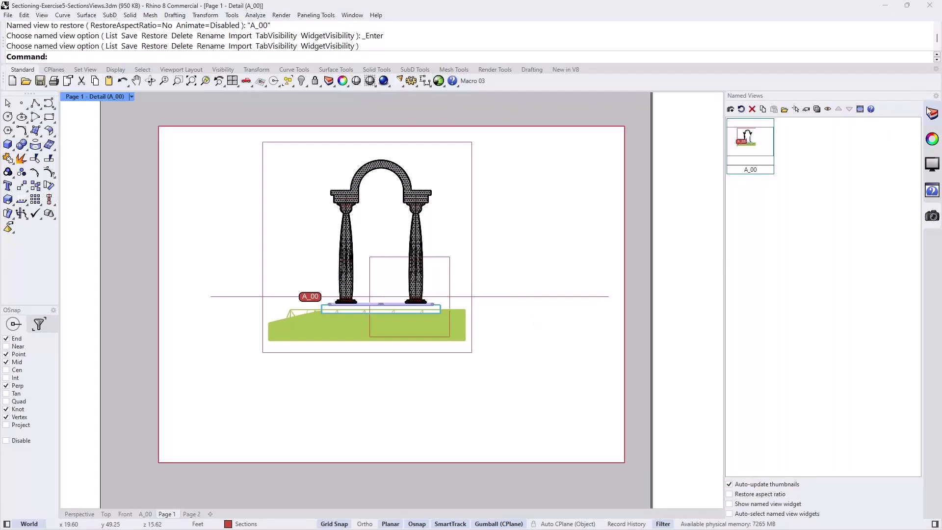
Make Default the current layer and turn off the Sections layer in this detail only.
click(936, 121)
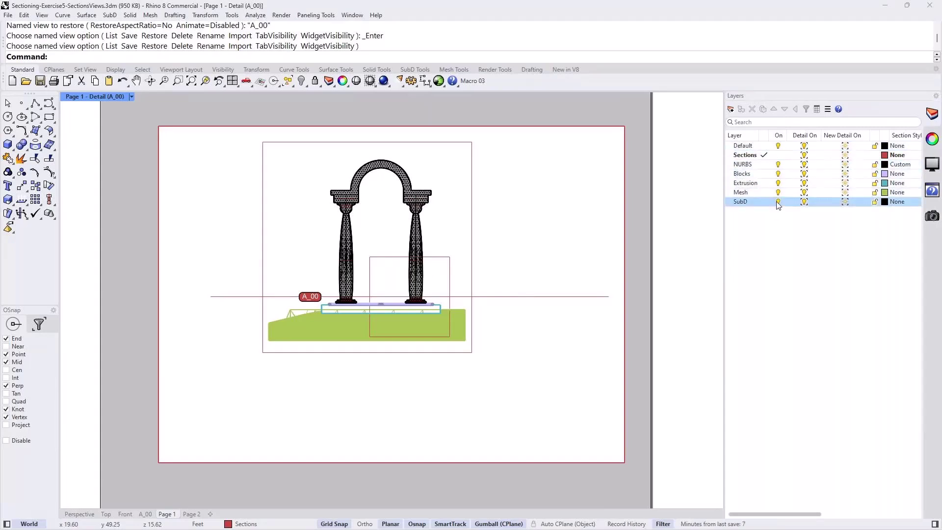
click(765, 147)
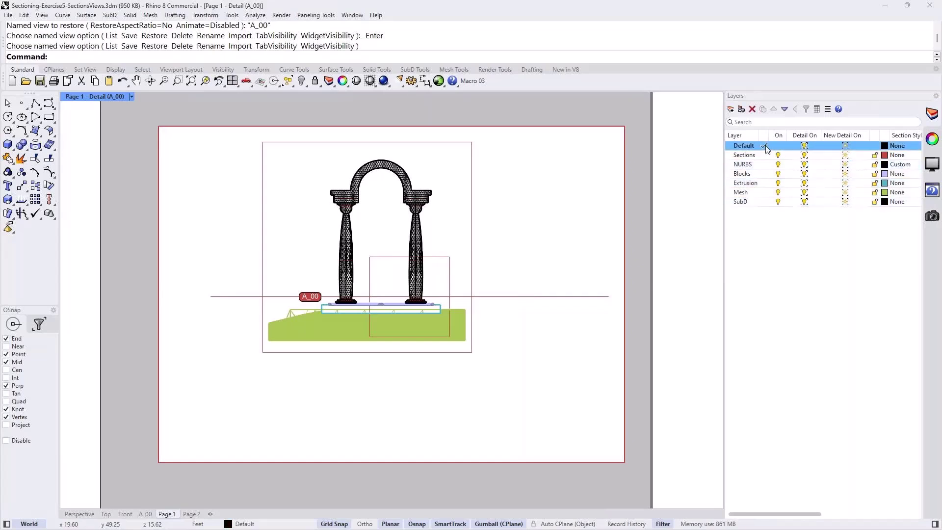
click(805, 156)
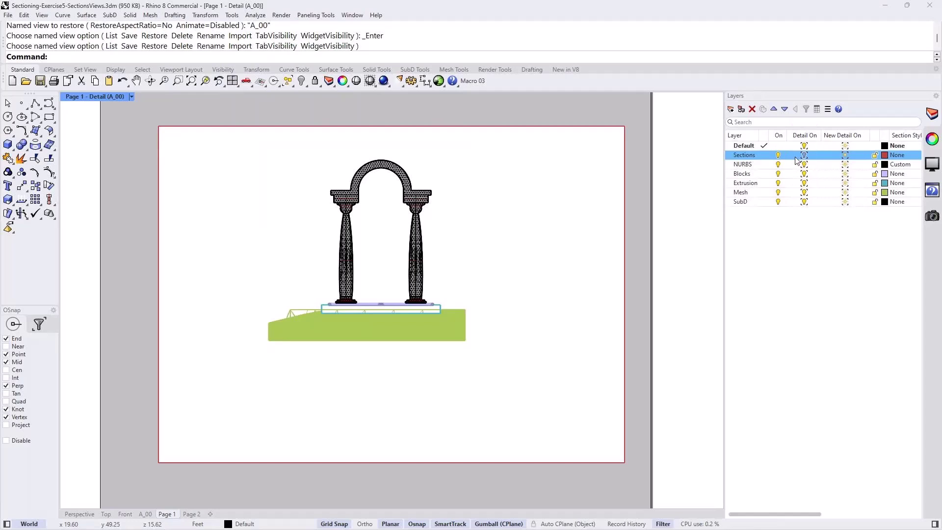
Exit the detail and orbit the Perspective view to inspect the clipped arch.
double_click(630, 112)
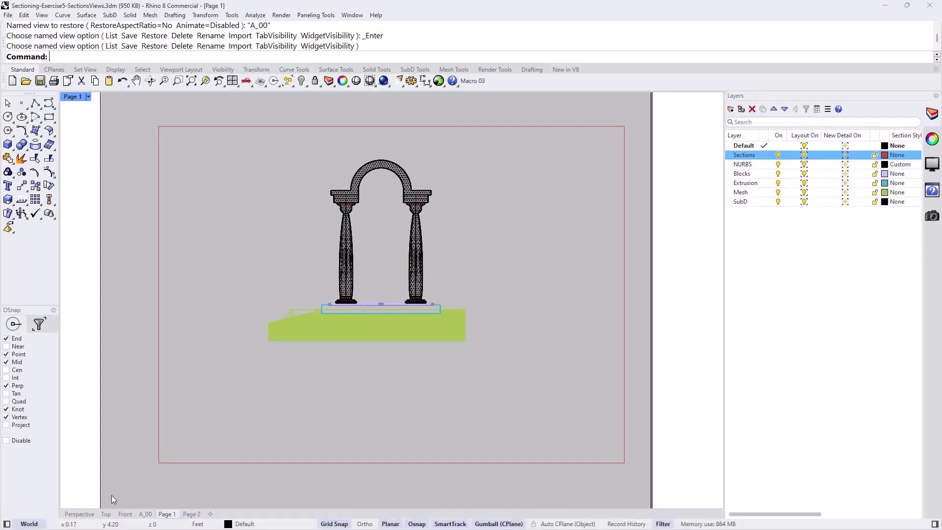
click(78, 514)
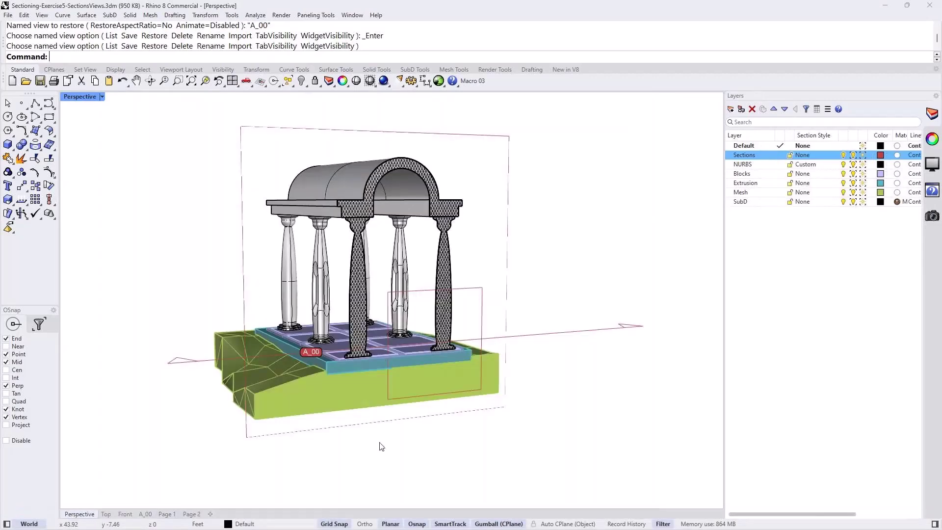
mouse_move(525, 264)
right_down()
mouse_move(568, 271)
mouse_move(537, 252)
mouse_move(521, 267)
right_up()
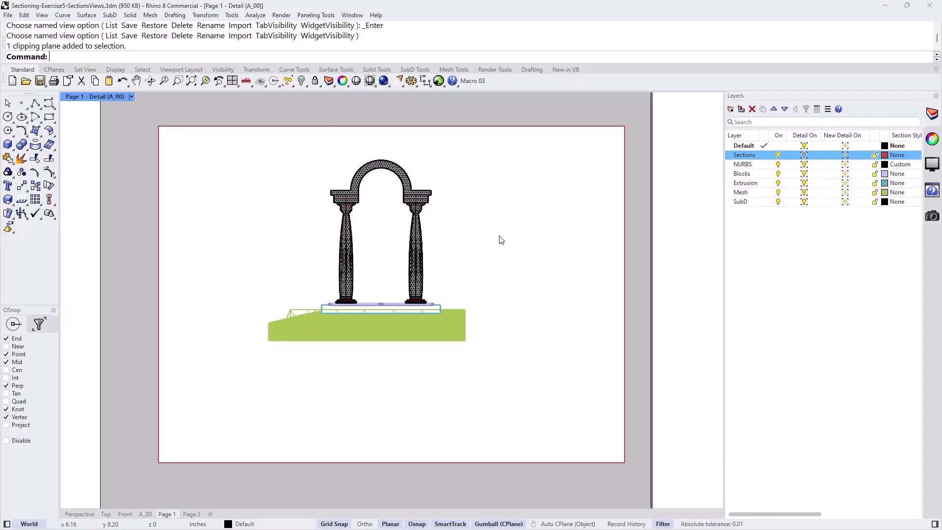
Exit the detail and toggle the Sections layer off and back on for the layout.
double_click(629, 199)
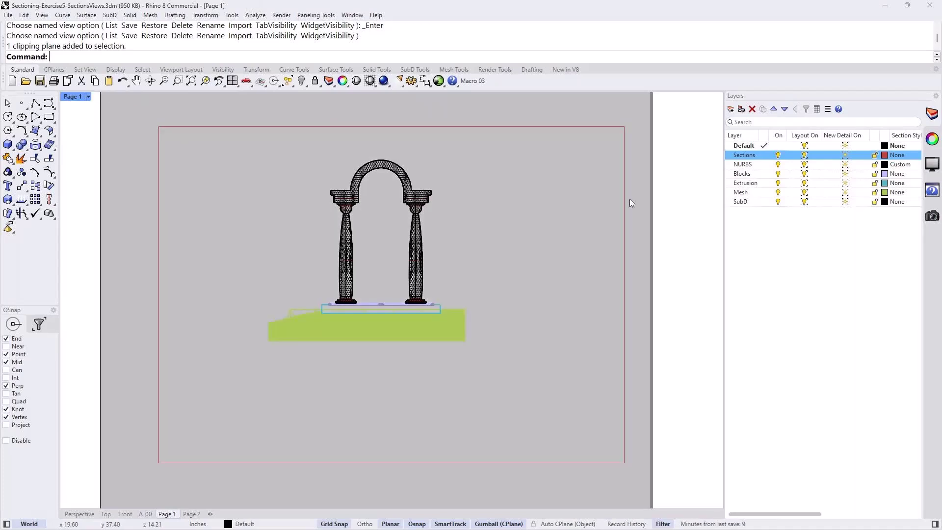
click(804, 157)
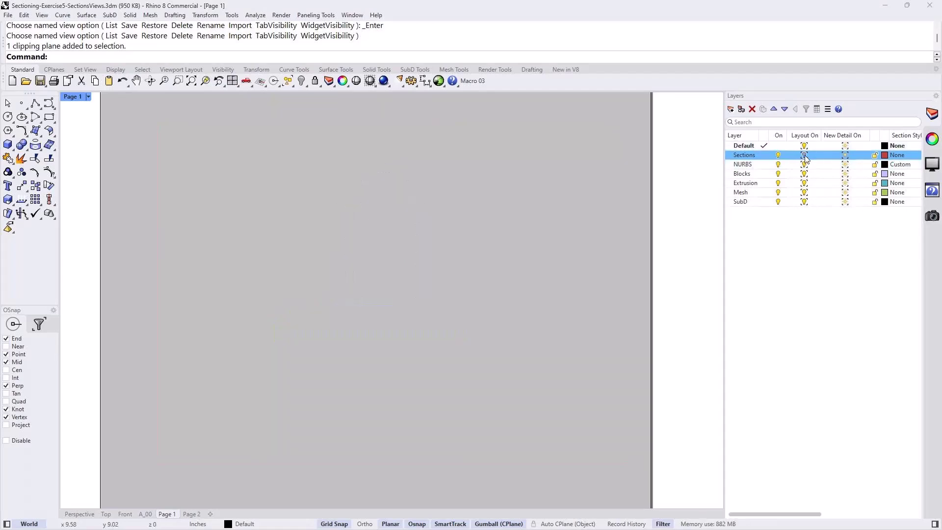
click(805, 156)
Re-enter the detail, then pan and zoom so the arch fills more of the sheet.
double_click(520, 223)
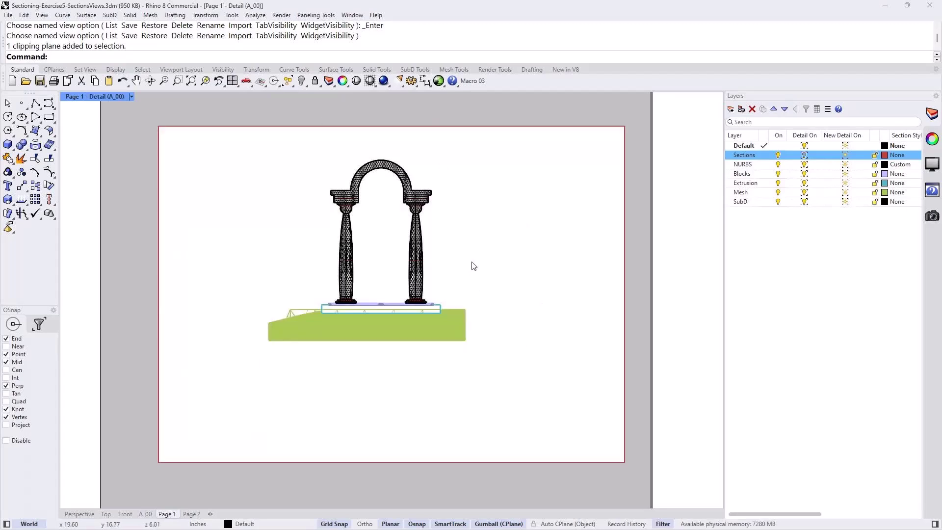
right_drag(473, 264, 494, 295)
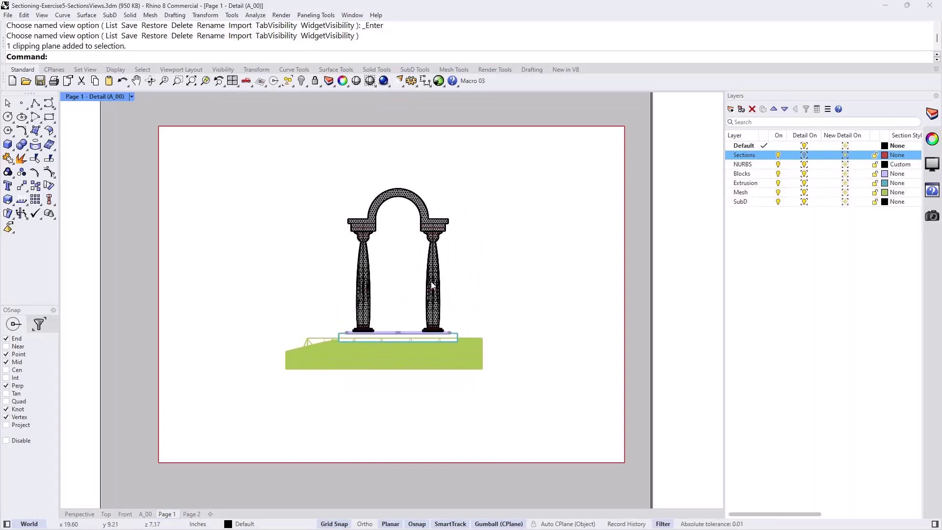
scroll(430, 282, up, 2)
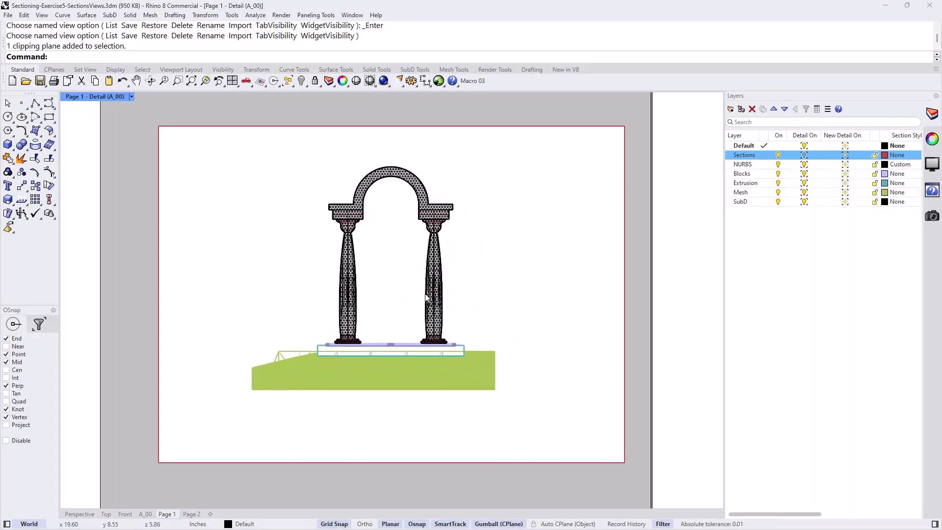
scroll(491, 280, up, 2)
scroll(505, 281, down, 2)
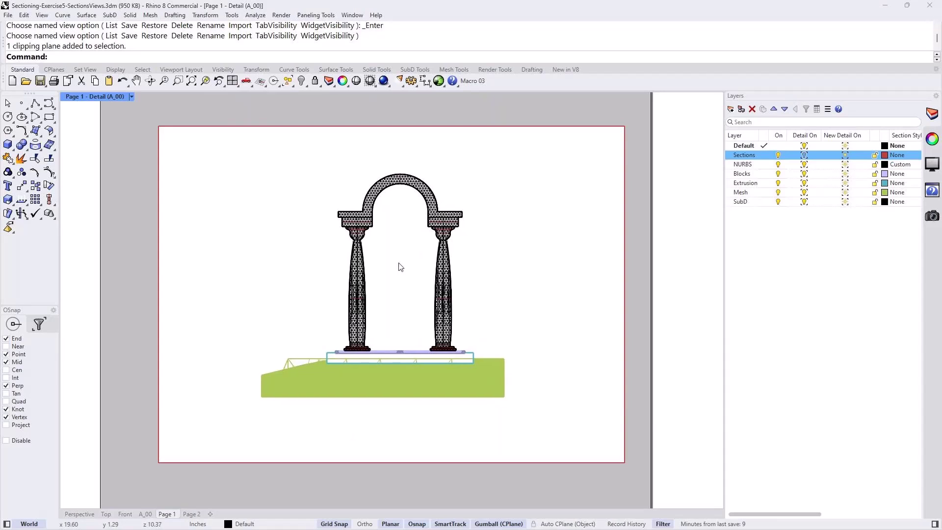
scroll(409, 297, up, 2)
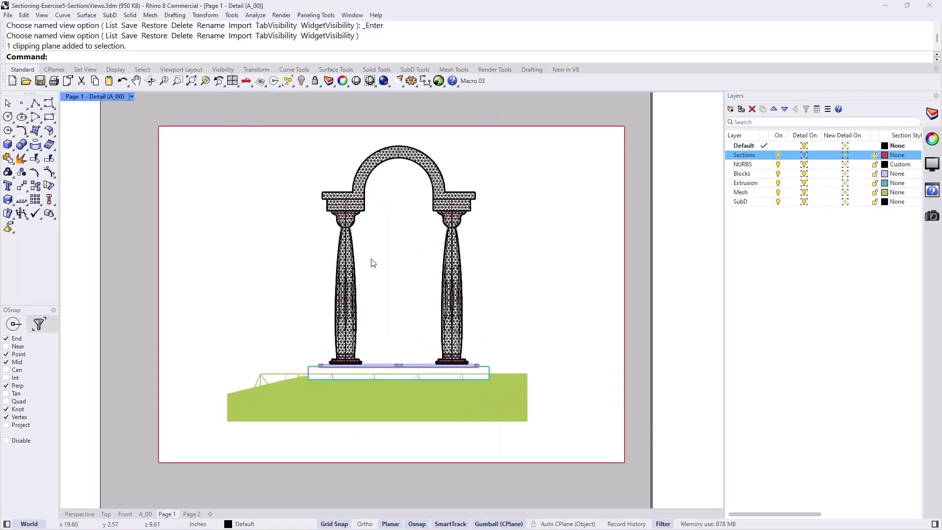
Keep Sections hidden in the detail, widen the Detail On column, and exit to the page.
click(804, 155)
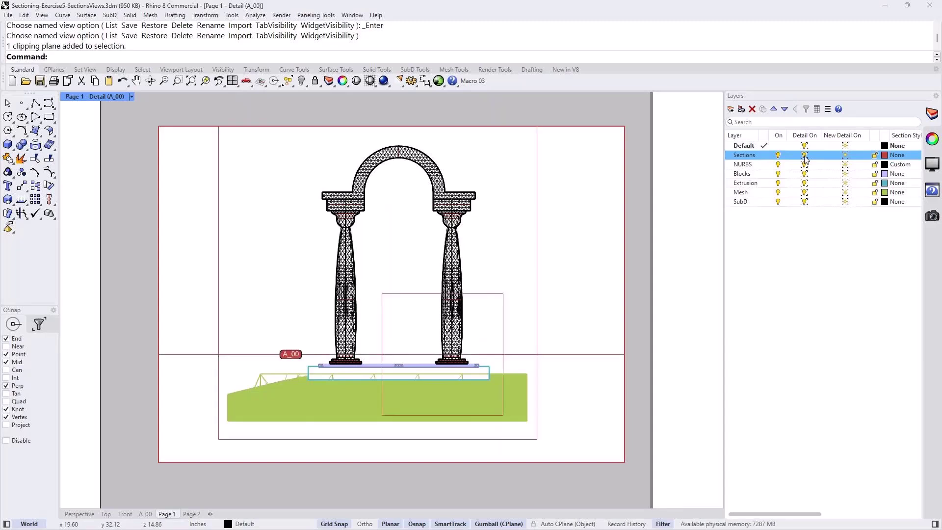
click(804, 156)
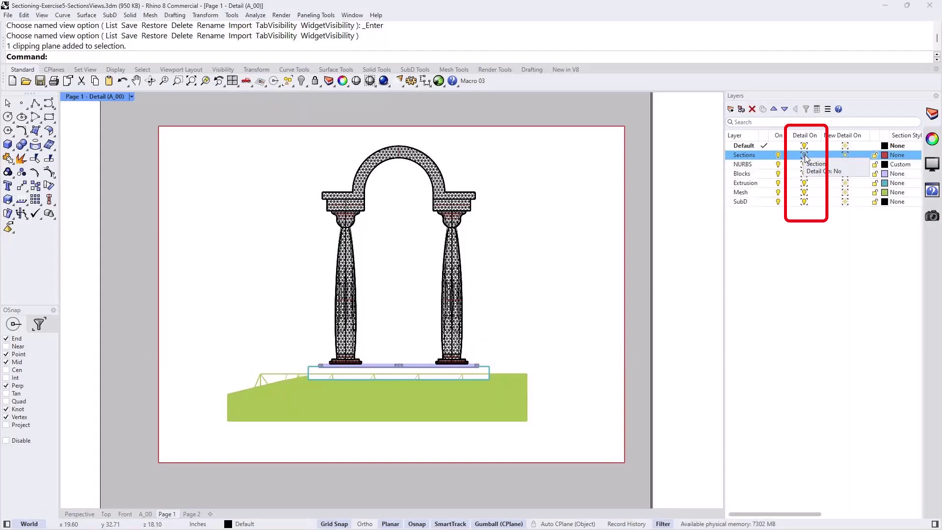
click(805, 156)
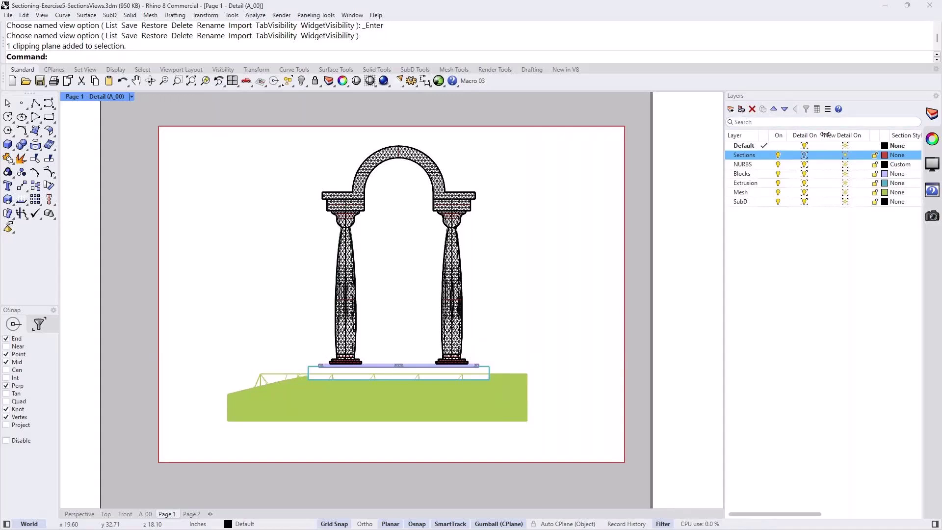
drag(821, 135, 786, 135)
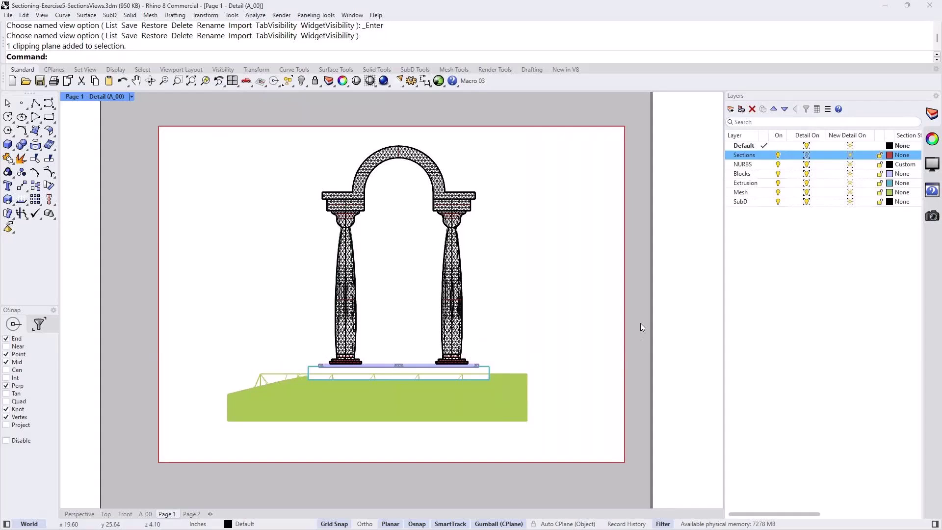
double_click(640, 324)
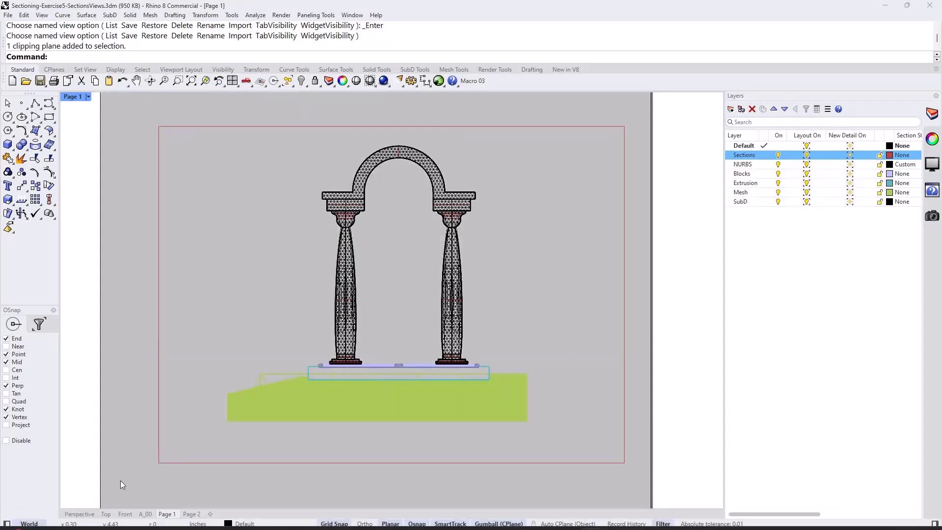
Orbit the Perspective view, then back on Page 1 turn Sections on in the detail.
click(79, 513)
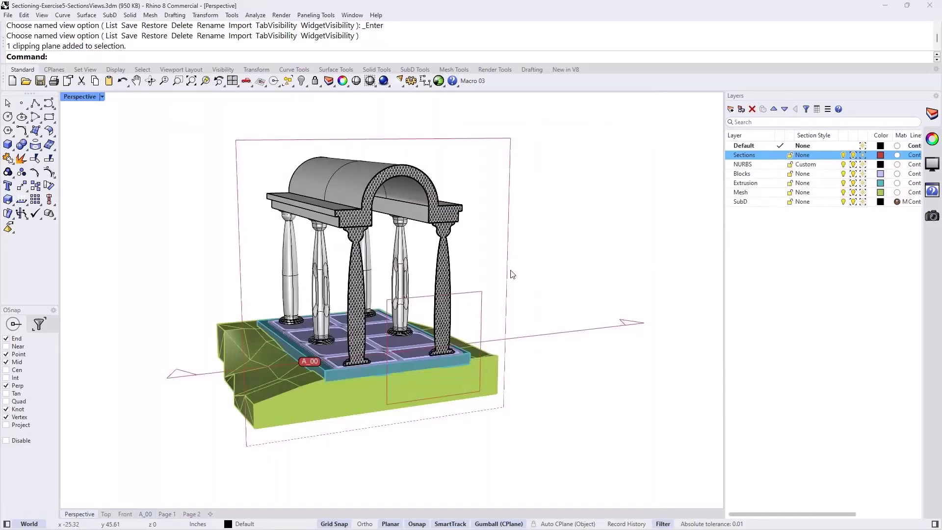
right_drag(511, 274, 548, 292)
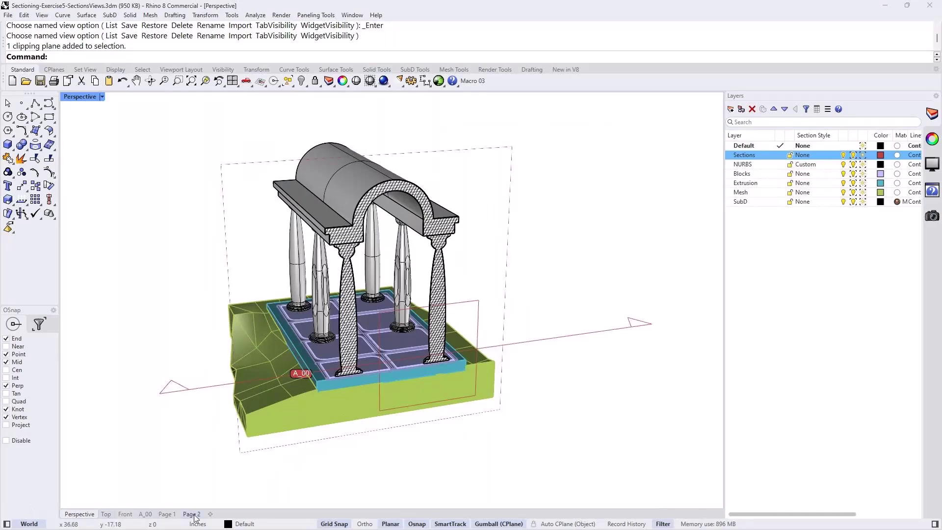
click(166, 514)
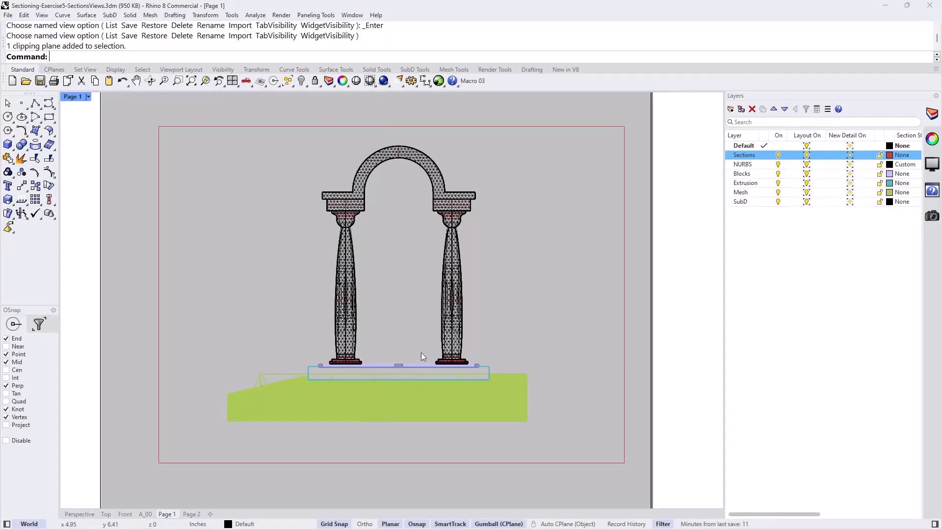
double_click(511, 314)
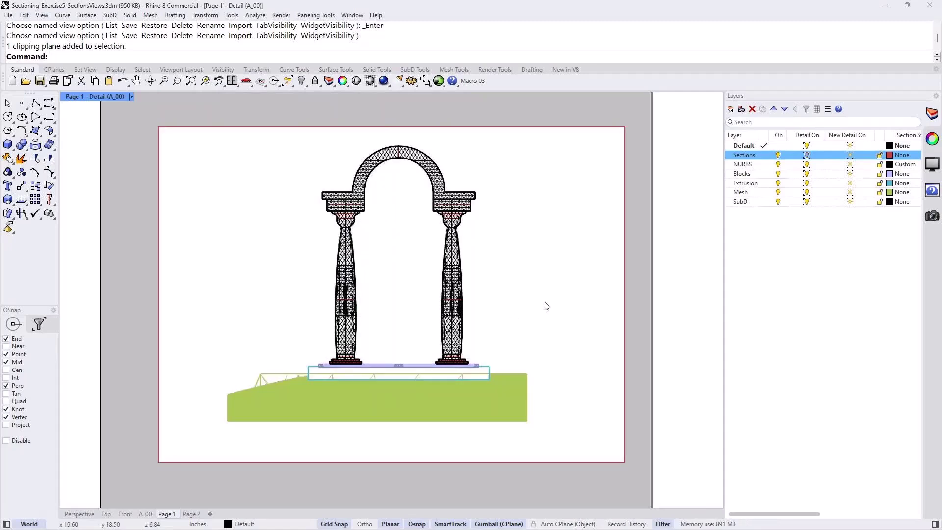
click(806, 155)
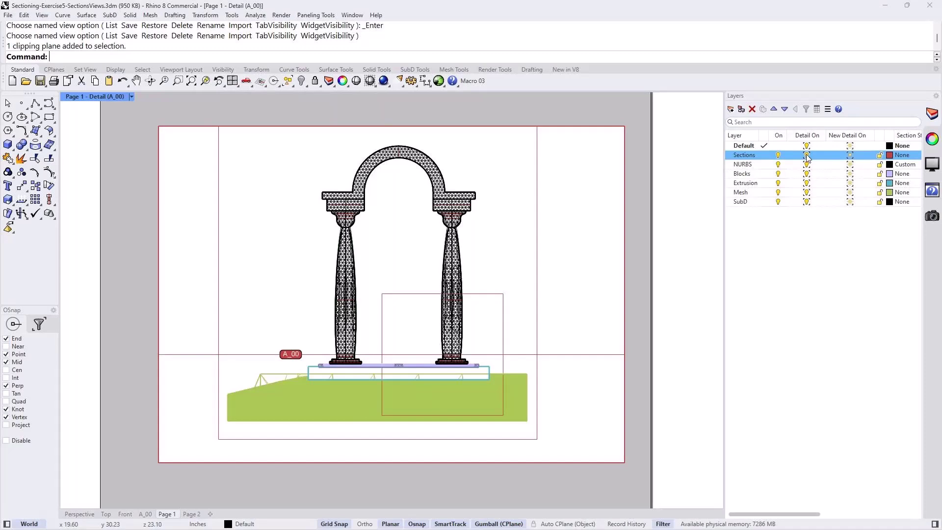
Give the A_00 clipping plane a custom depth of 0, then exit the detail.
click(511, 355)
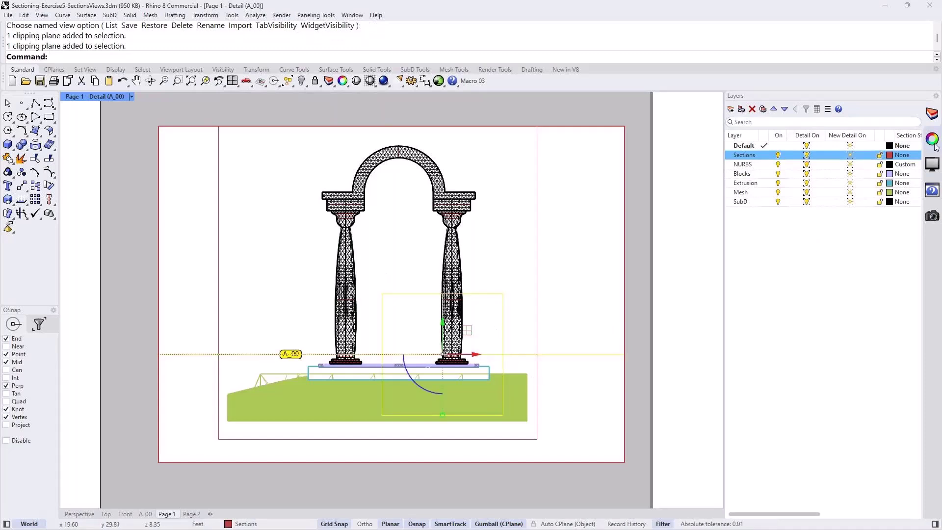
click(930, 165)
click(832, 163)
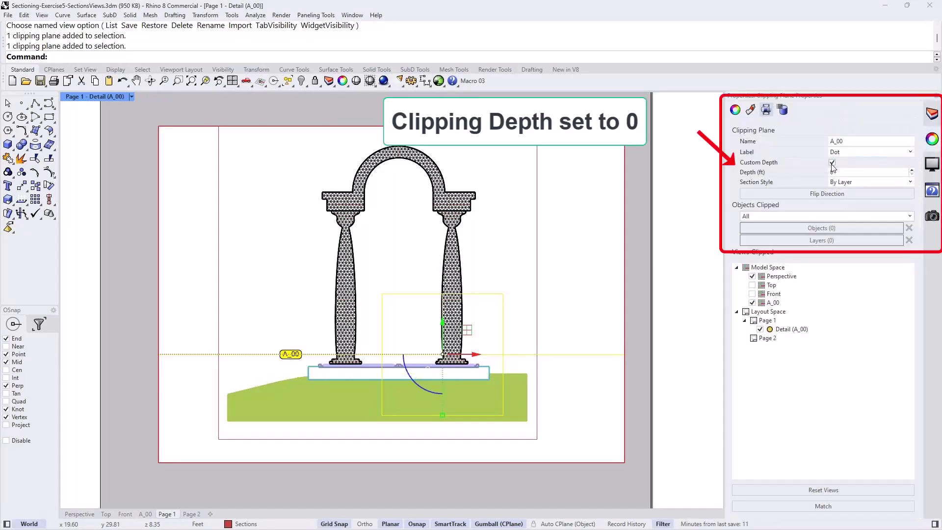
double_click(642, 269)
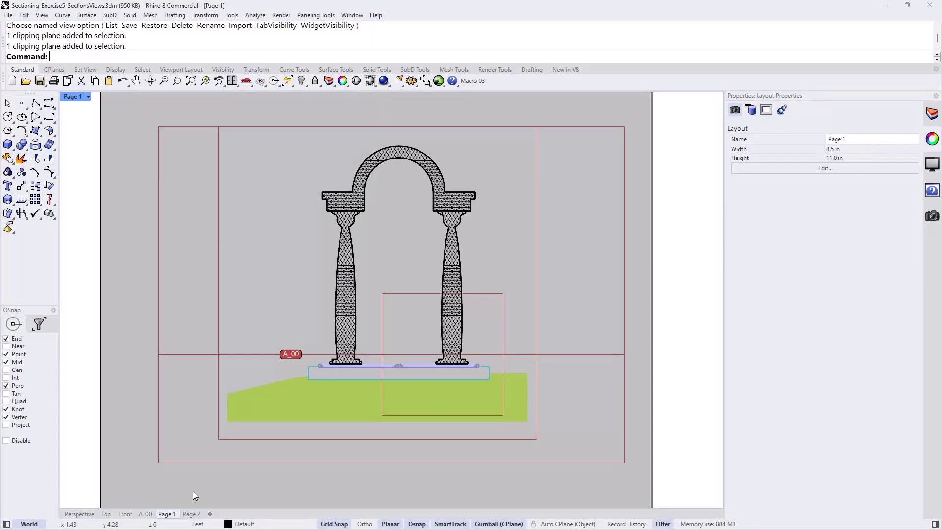
Orbit the Perspective view and stop A_00 from clipping it, then deselect the plane.
click(87, 515)
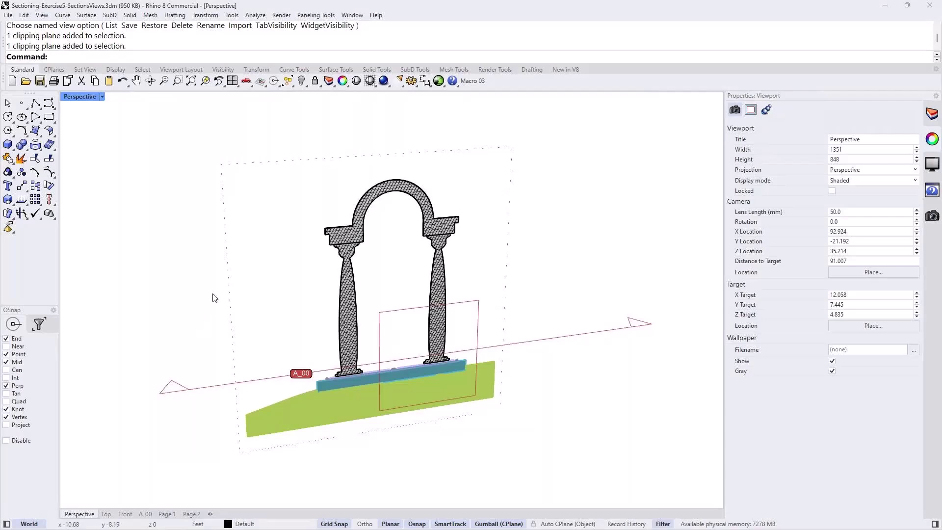
right_drag(205, 316, 242, 316)
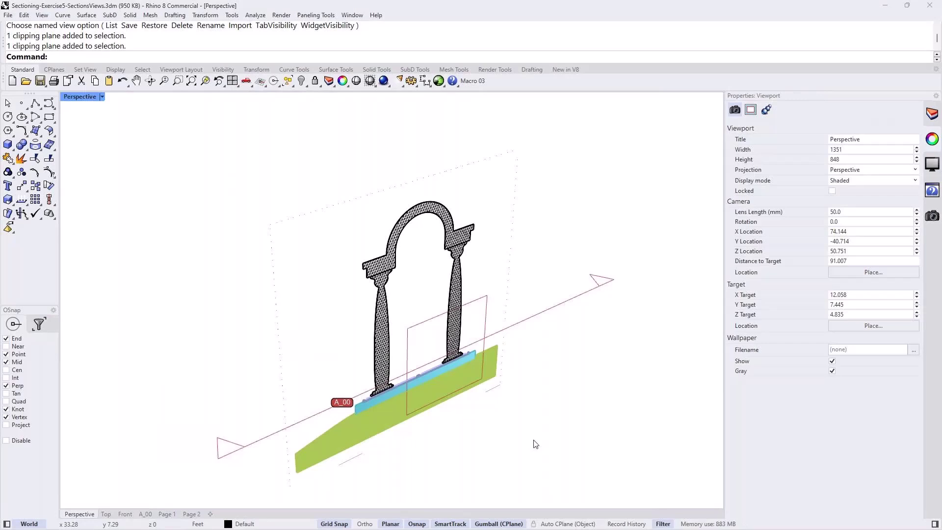
click(556, 310)
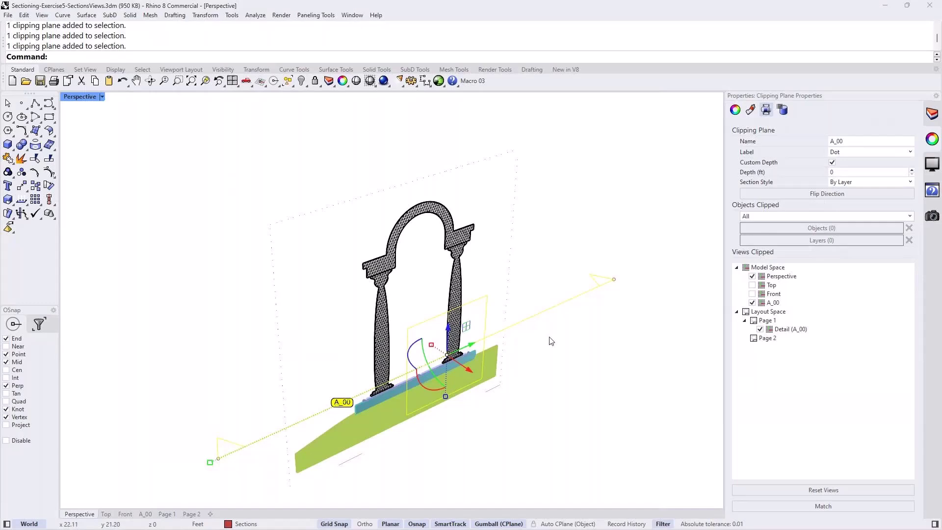
click(752, 277)
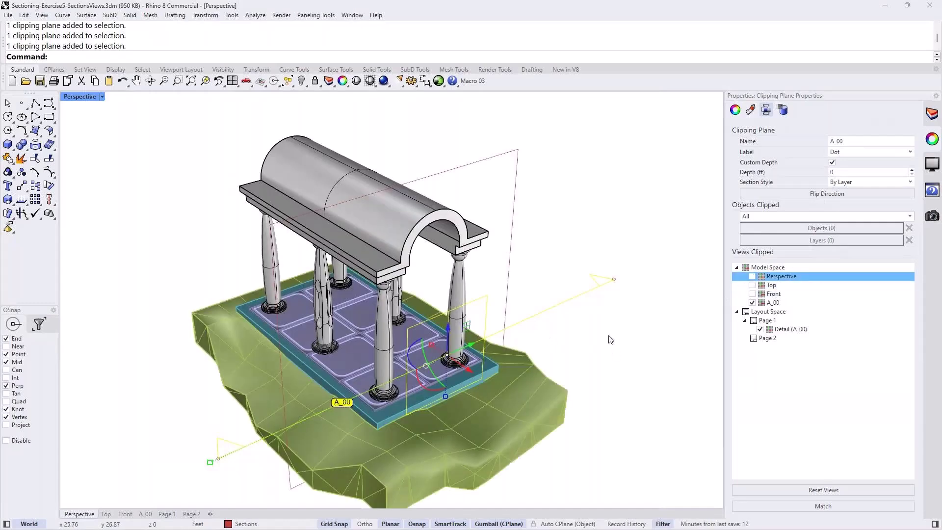
click(583, 335)
right_drag(584, 336, 616, 348)
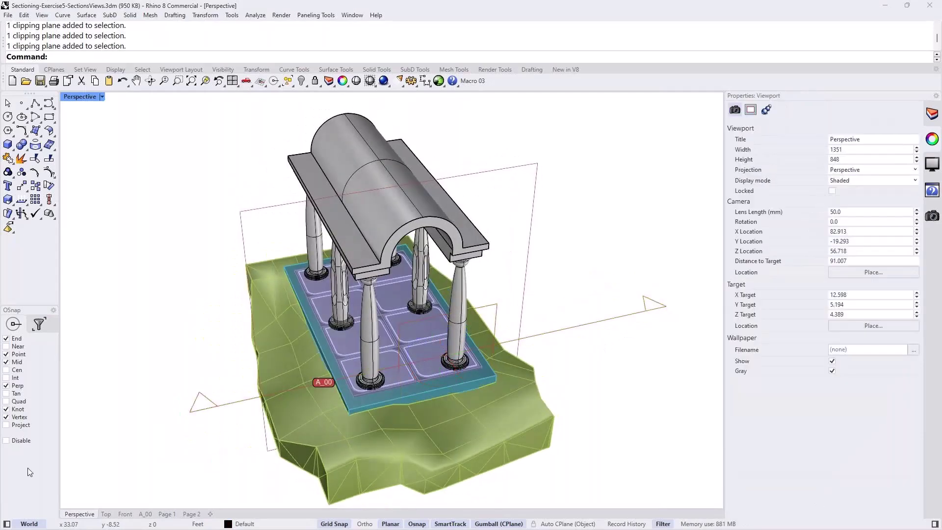
On Page 1, turn off the Sections layer in the detail only, then exit the detail.
click(166, 514)
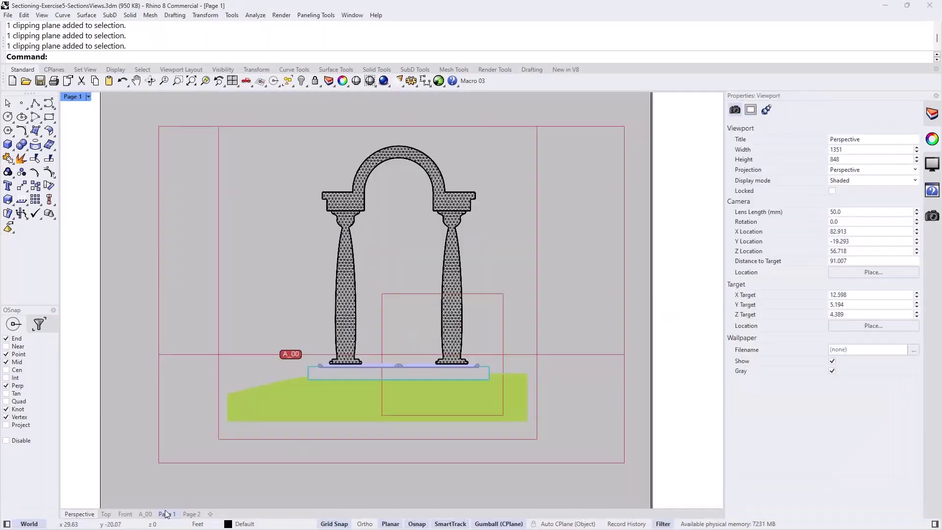
double_click(557, 280)
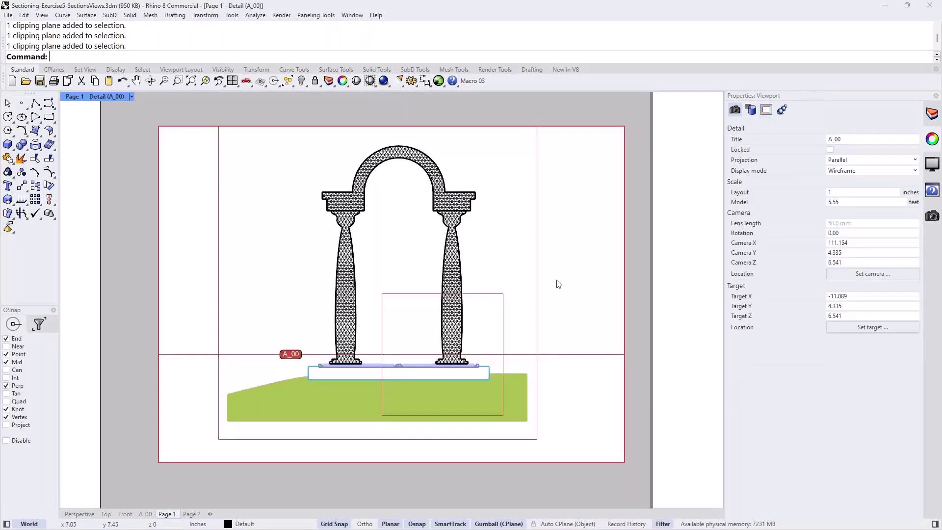
click(932, 114)
click(807, 156)
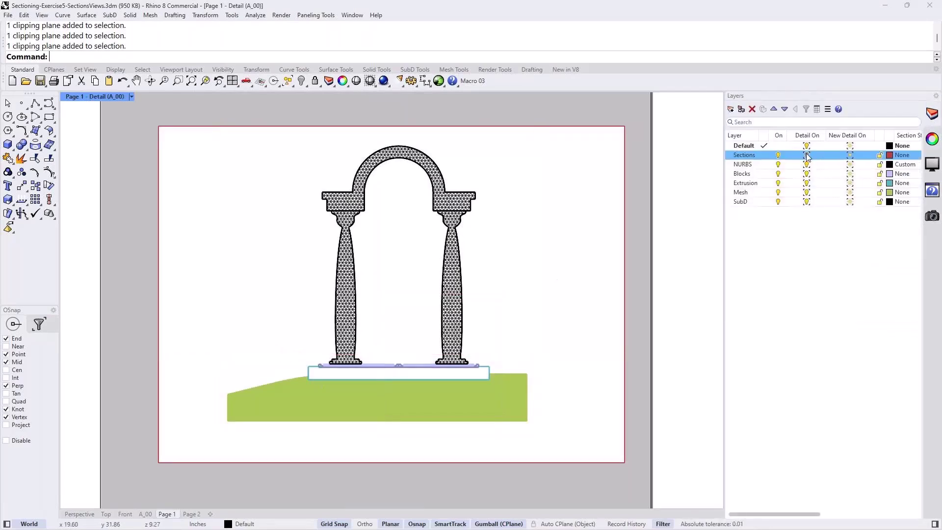
double_click(640, 283)
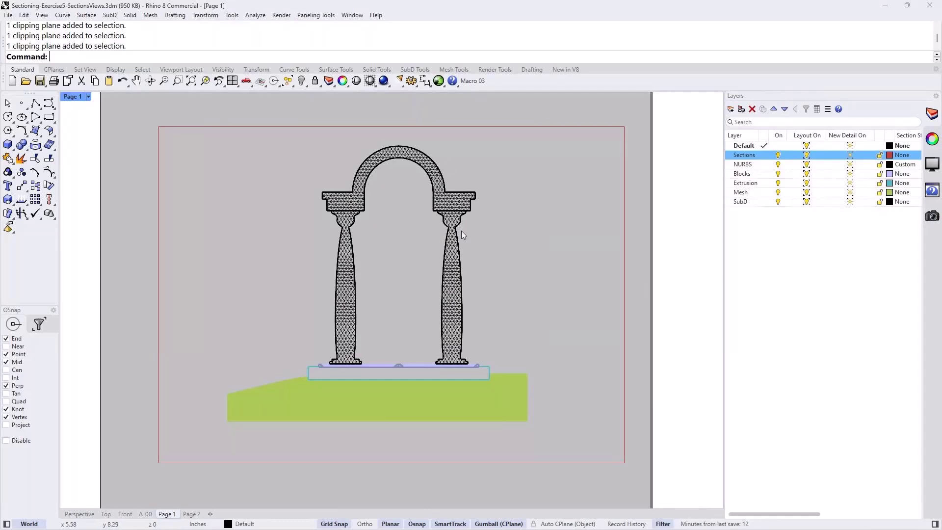
Print the Page 1 layout to Rhino PDF as Vector Output, after briefly trying Raster.
click(88, 97)
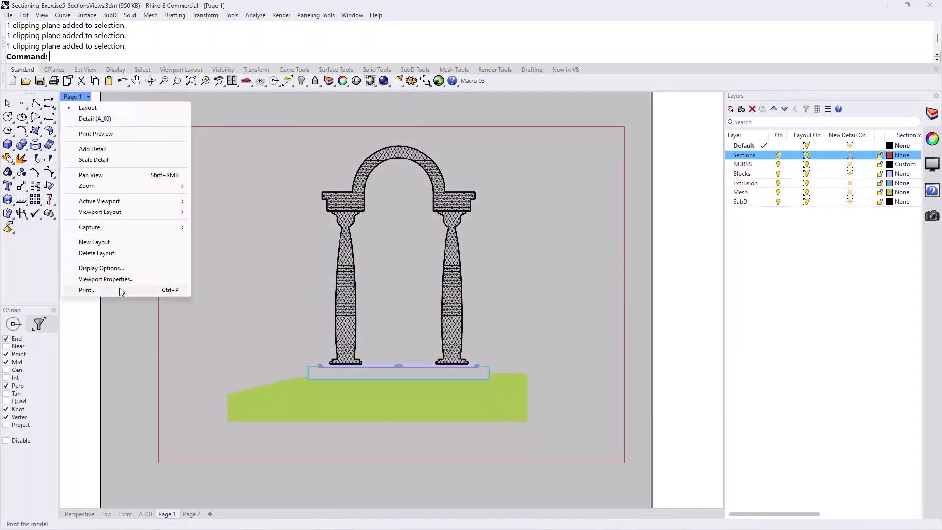
click(119, 290)
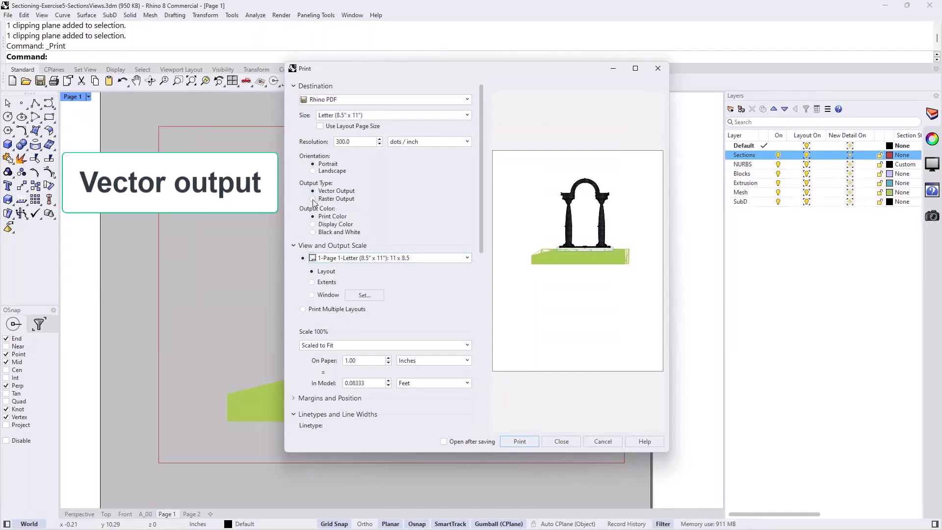
click(313, 199)
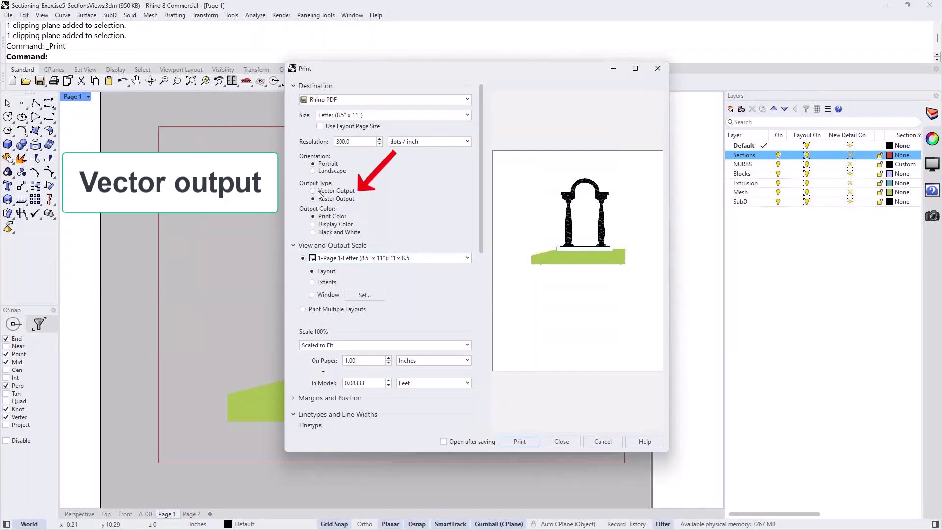
click(313, 191)
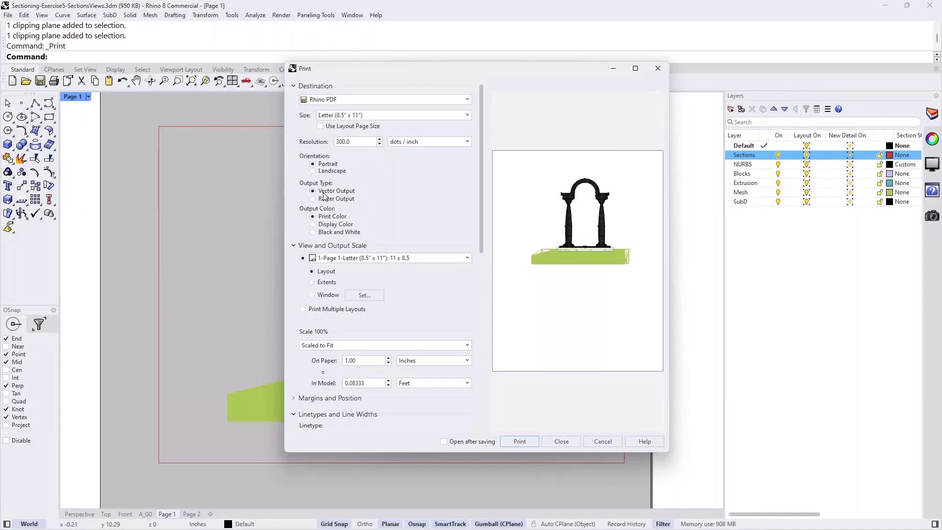
click(527, 440)
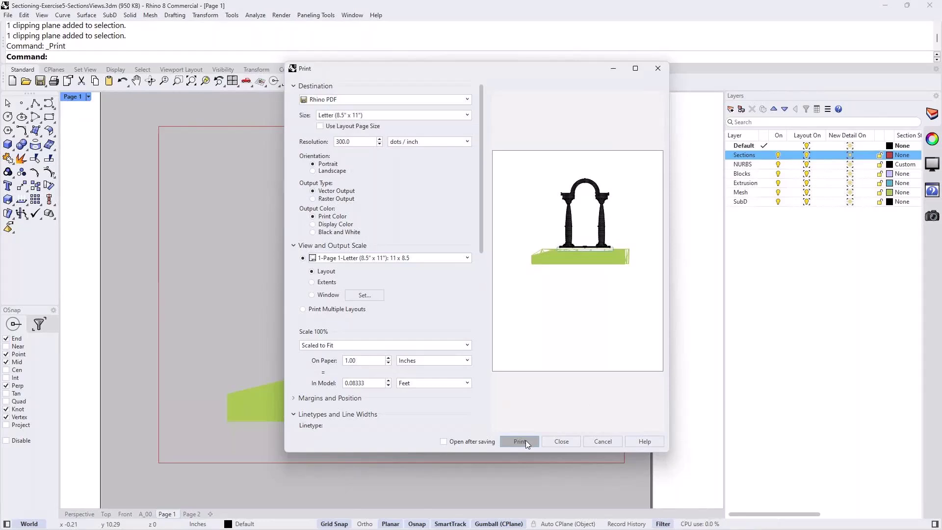
click(561, 442)
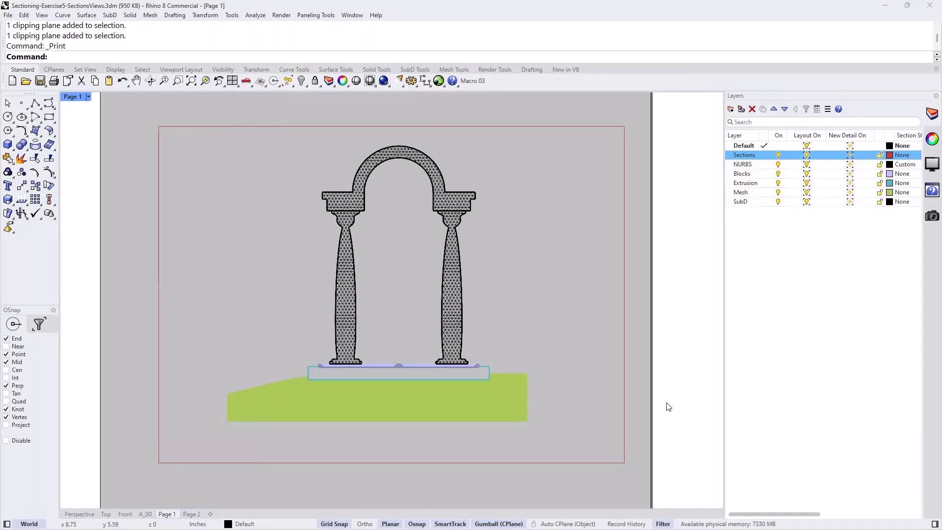
In Perspective, rotate clipping plane A_00 level and raise it with the gumball.
click(85, 516)
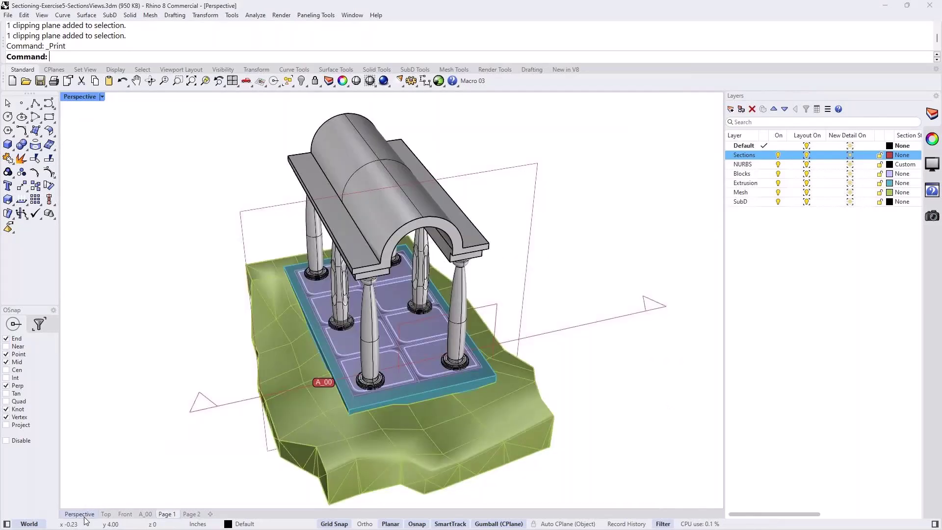
click(569, 327)
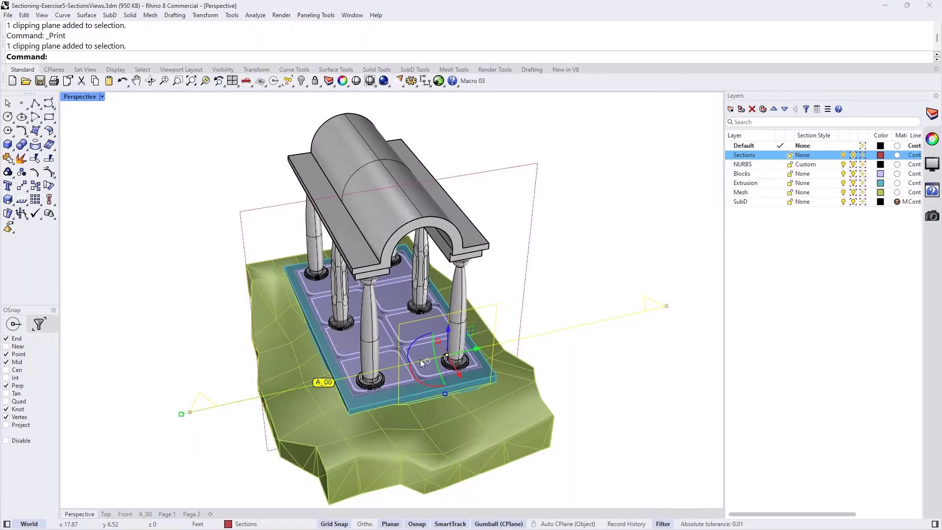
drag(410, 347, 437, 384)
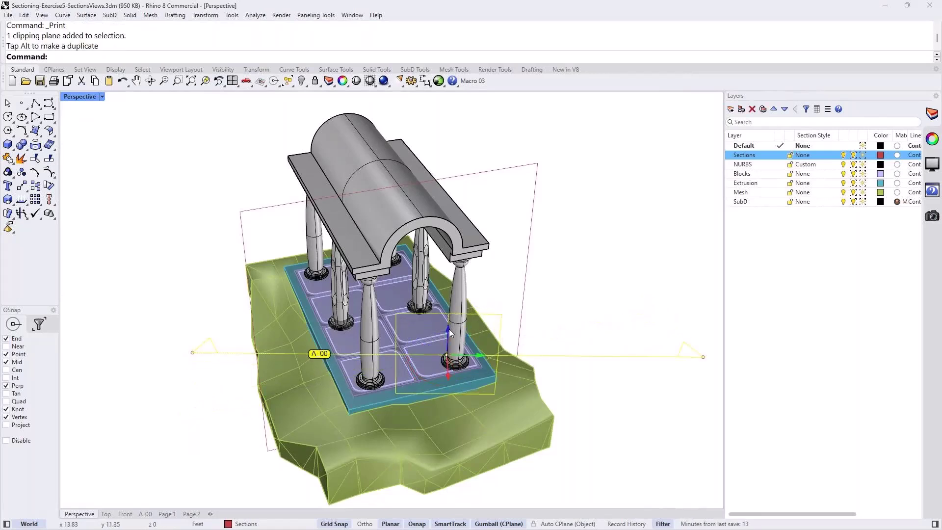
drag(449, 329, 450, 308)
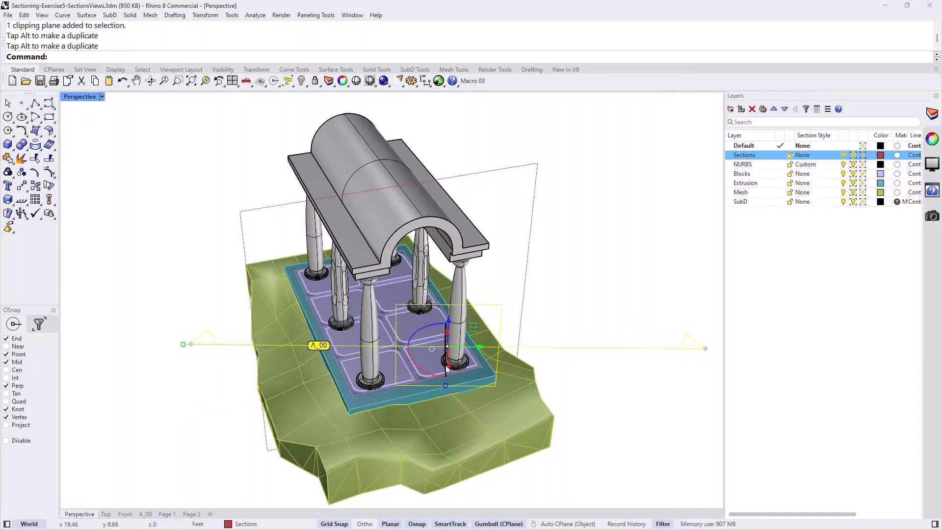
drag(448, 367, 449, 335)
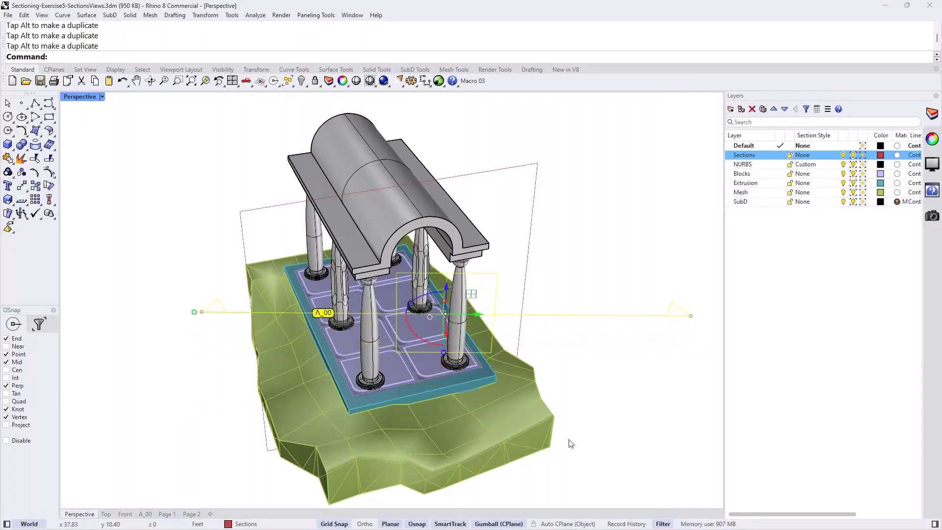
Add Perspective to A_00's Views Clipped and orbit to inspect the section cut.
click(932, 139)
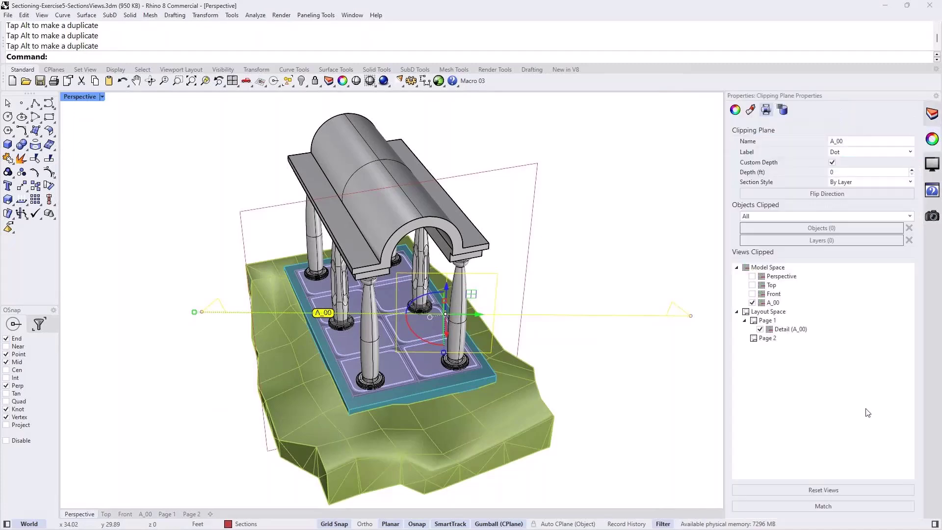
click(752, 277)
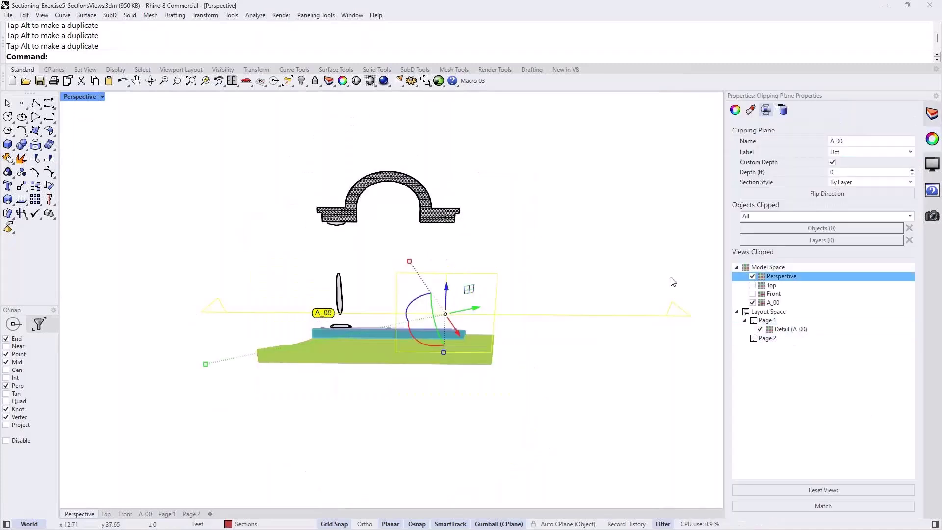
right_drag(449, 343, 496, 409)
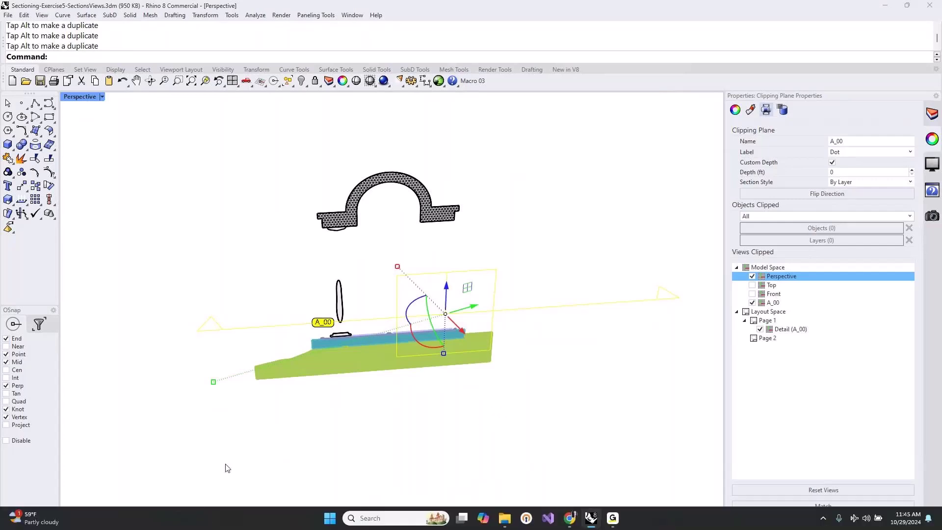
Set the Page 1 detail's view to the A_00 named view.
click(166, 514)
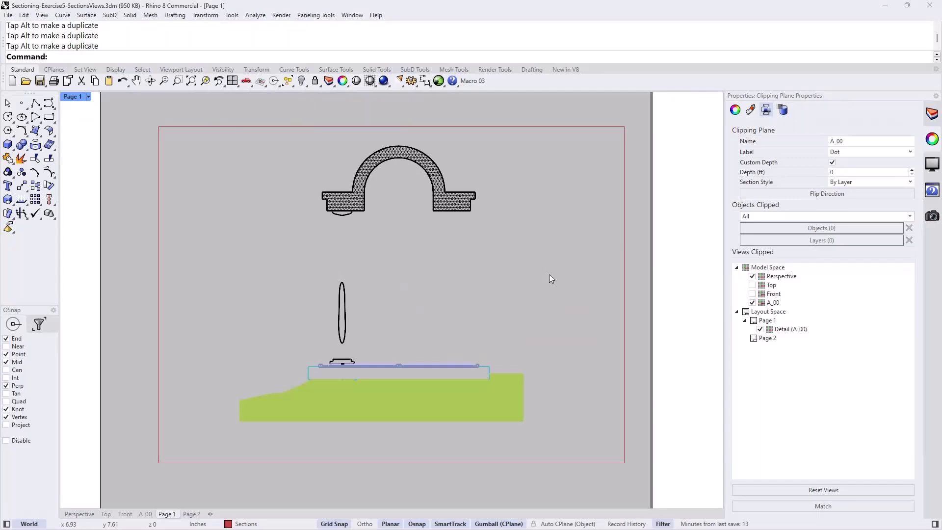
double_click(246, 186)
click(131, 97)
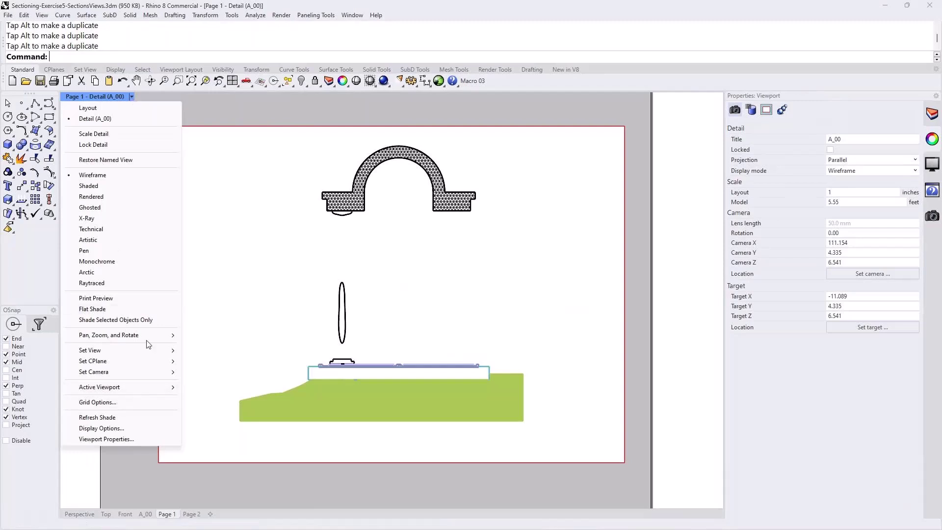
mouse_move(143, 354)
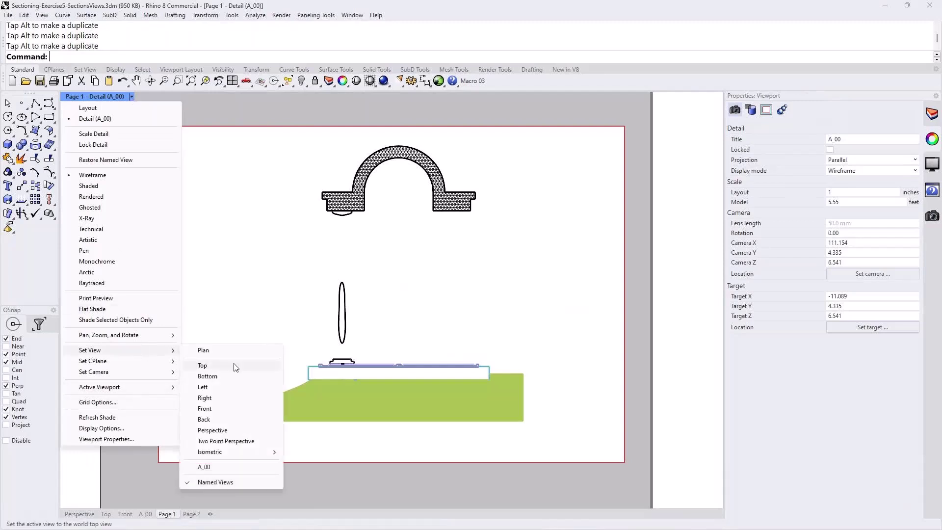
click(211, 466)
Zoom and shift the section drawing right and down, then exit the detail.
scroll(314, 257, up, 4)
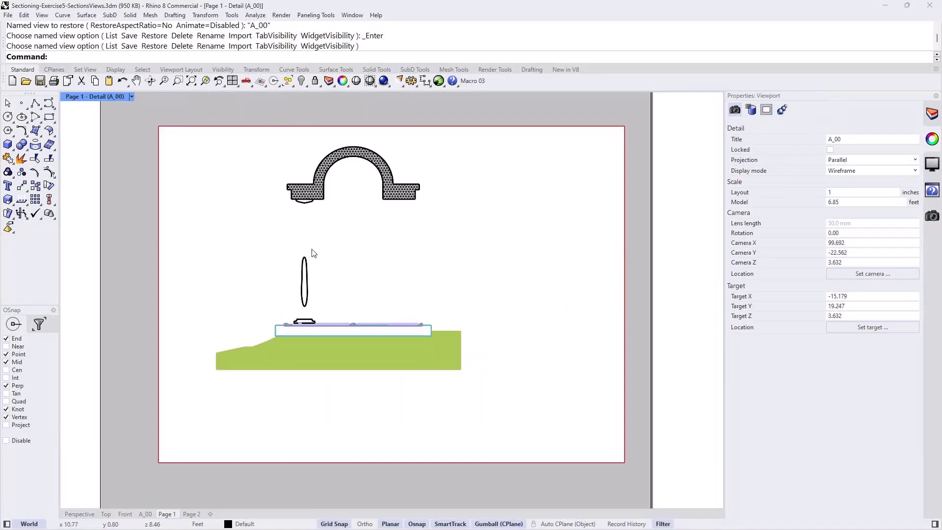
right_drag(315, 261, 344, 278)
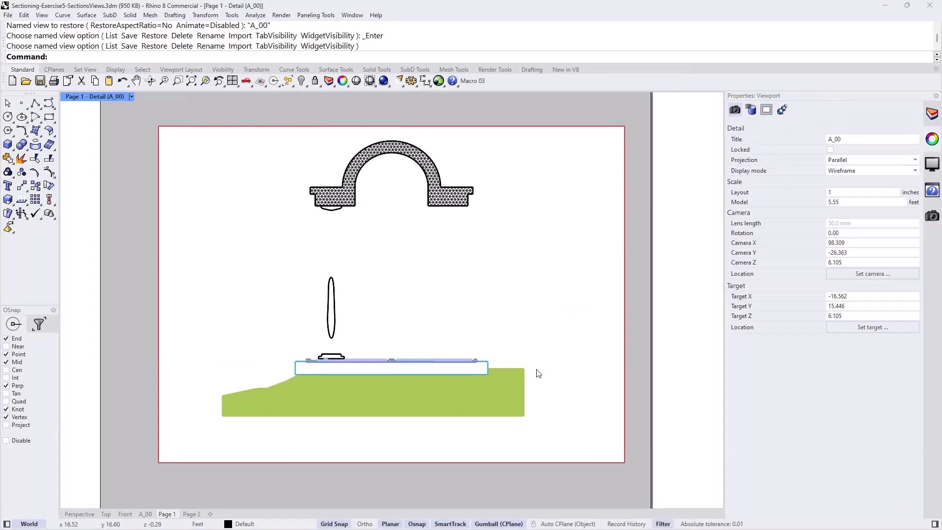
double_click(635, 370)
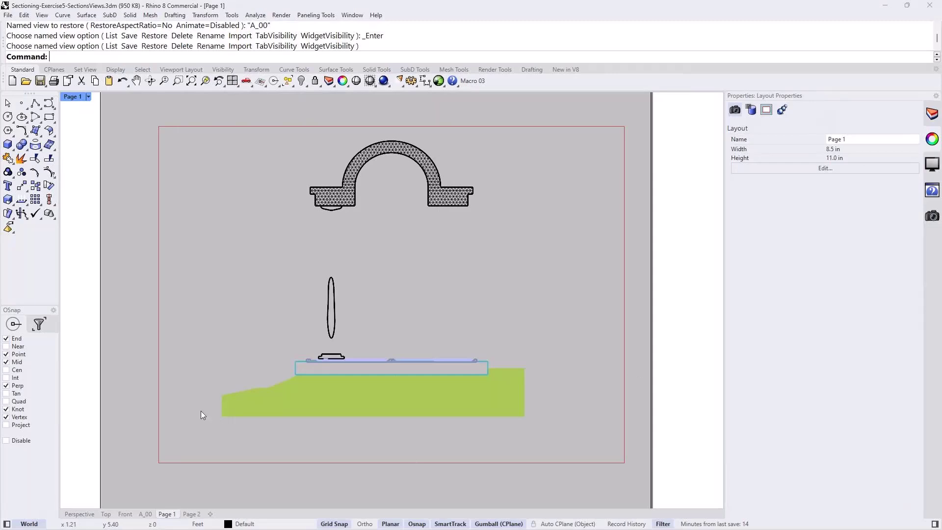
Open Page 1's print settings, toggle output between Vector and Raster, and show the destinations list.
click(88, 96)
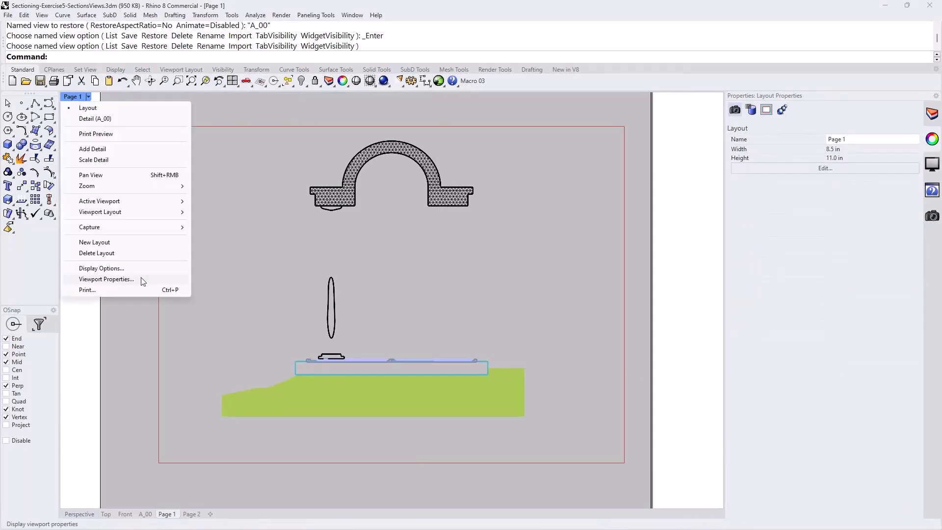
click(99, 289)
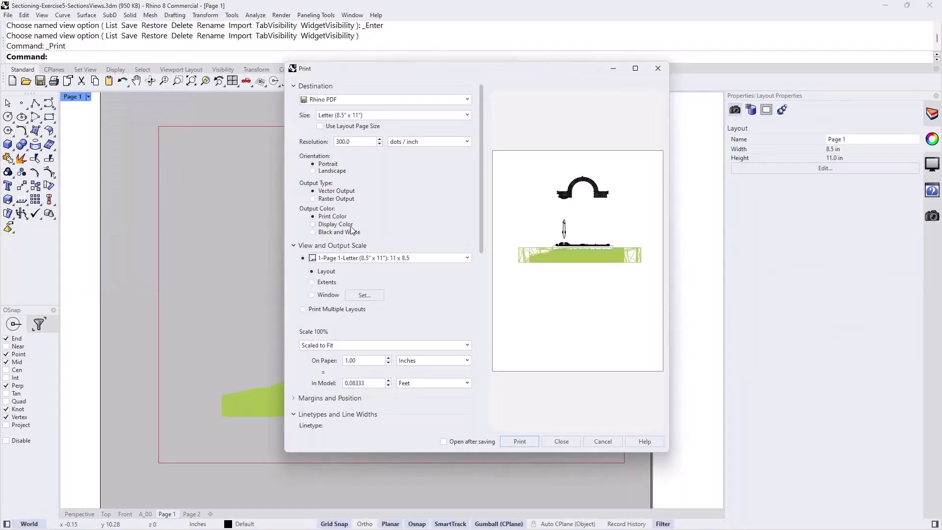
click(335, 192)
click(328, 199)
click(387, 99)
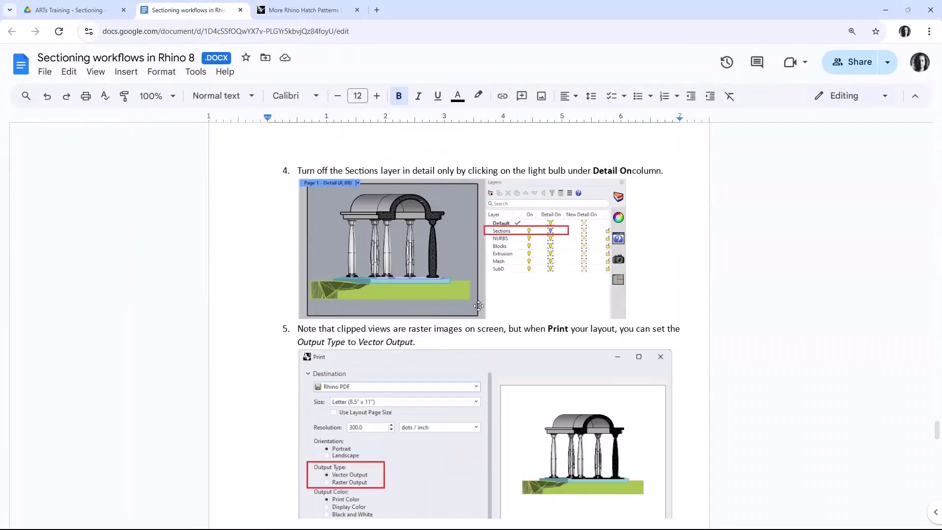
Scroll the Google Docs guide to step 5 on Vector Output print settings.
scroll(478, 306, down, 1)
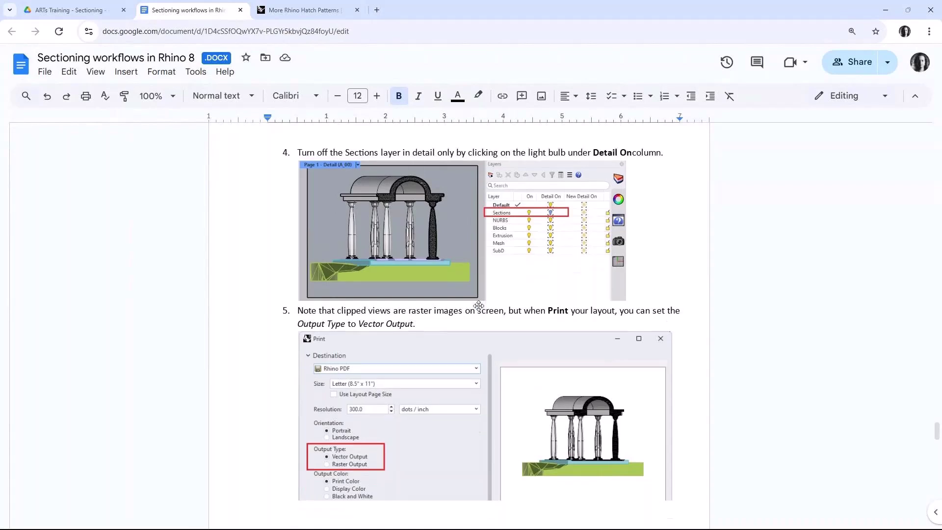